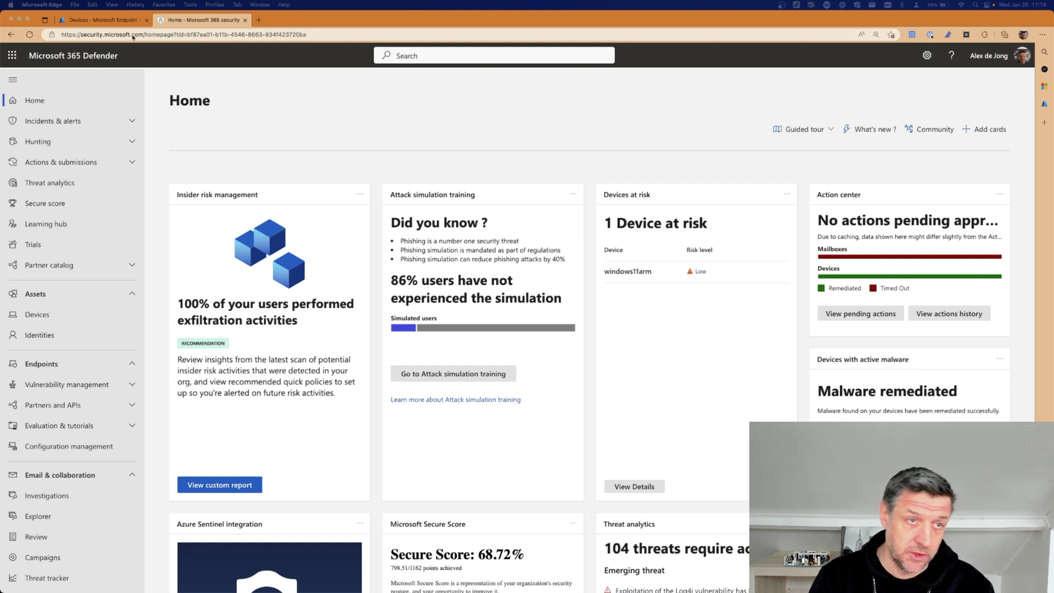
# Step: Open the Endpoints section of Microsoft 365 Defender Settings
pyautogui.scroll(-10, 103, 215)
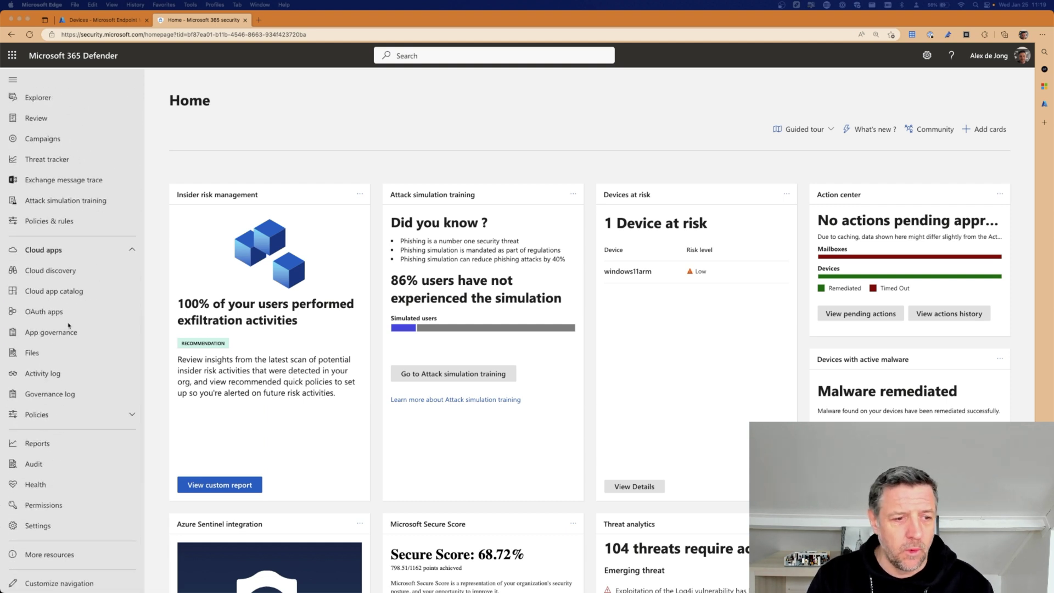
pyautogui.click(45, 524)
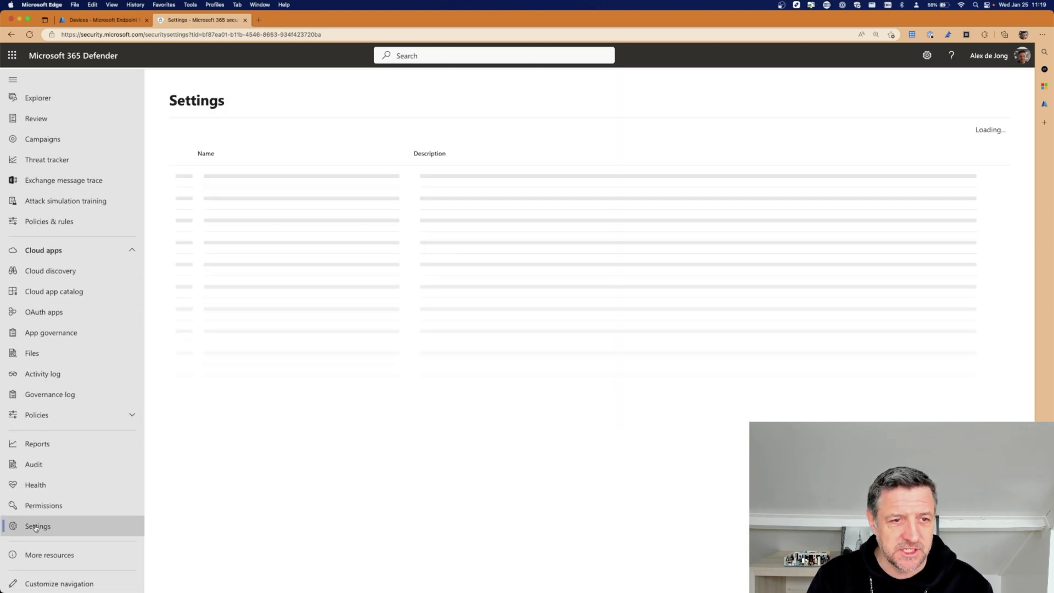
pyautogui.click(224, 221)
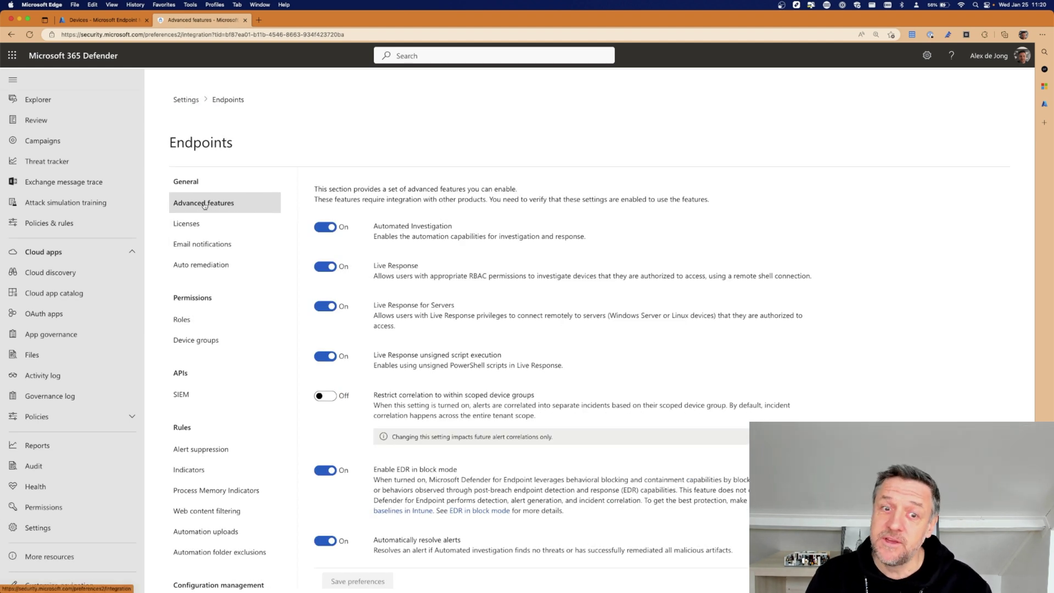
# Step: Review the Advanced features toggles, including the Microsoft Intune connection, and reset the page zoom
pyautogui.scroll(-5, 520, 380)
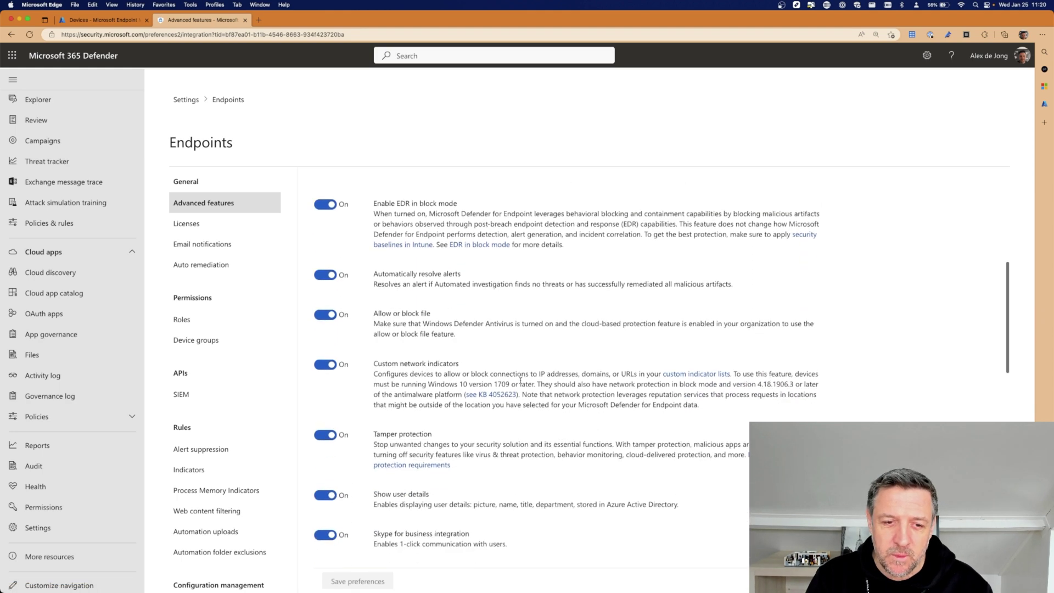
pyautogui.scroll(-8, 521, 380)
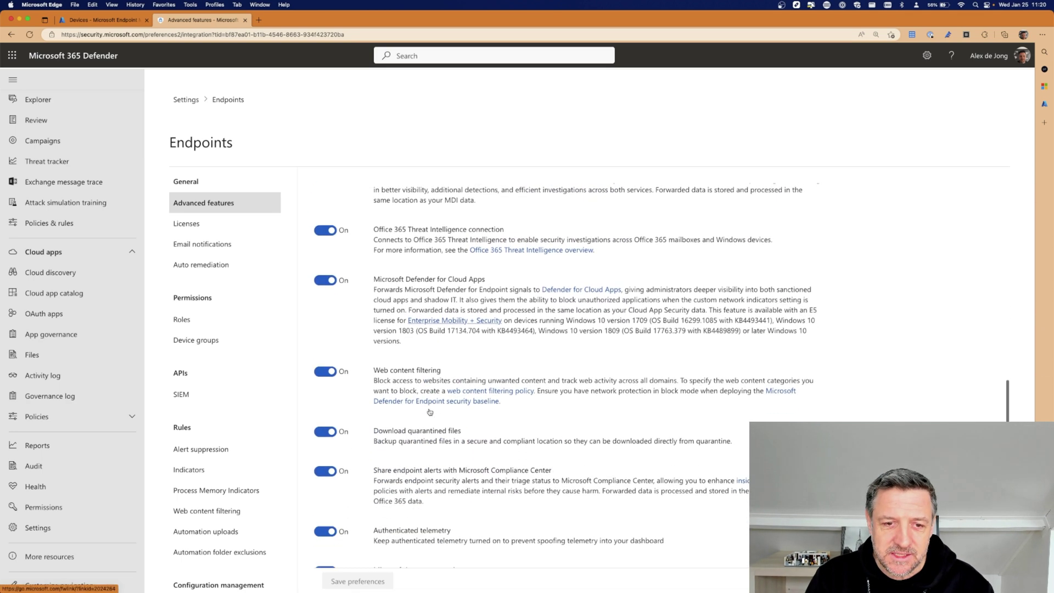
pyautogui.scroll(-5, 430, 411)
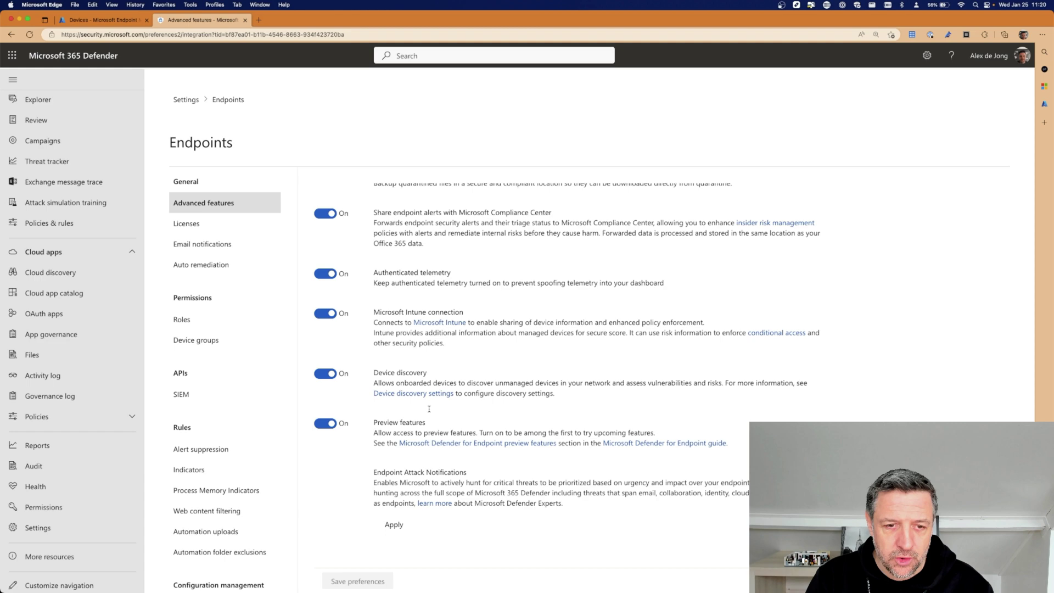
pyautogui.scroll(4, 428, 408)
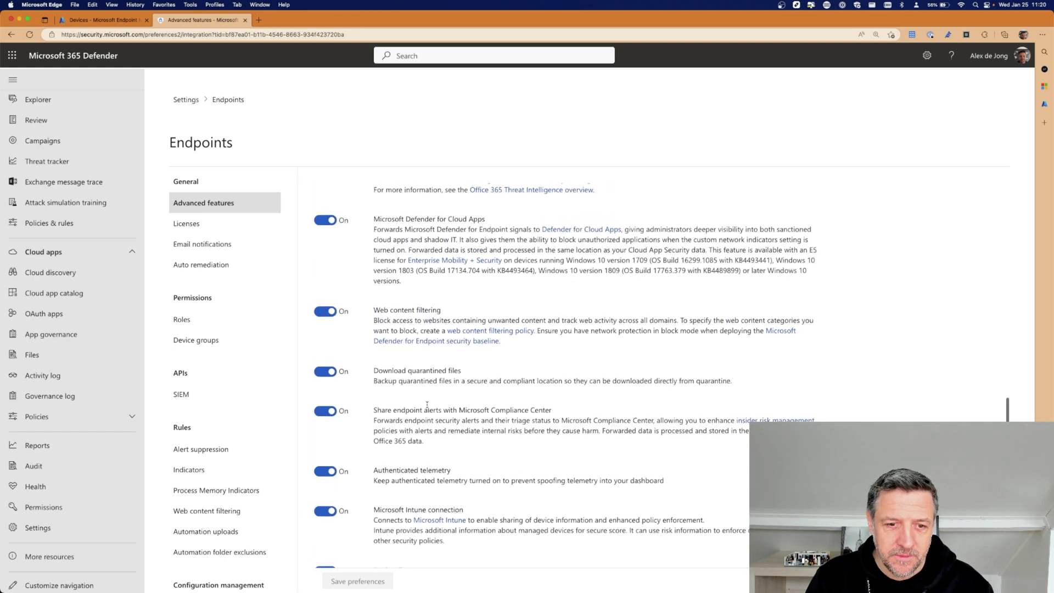
pyautogui.scroll(-2, 427, 404)
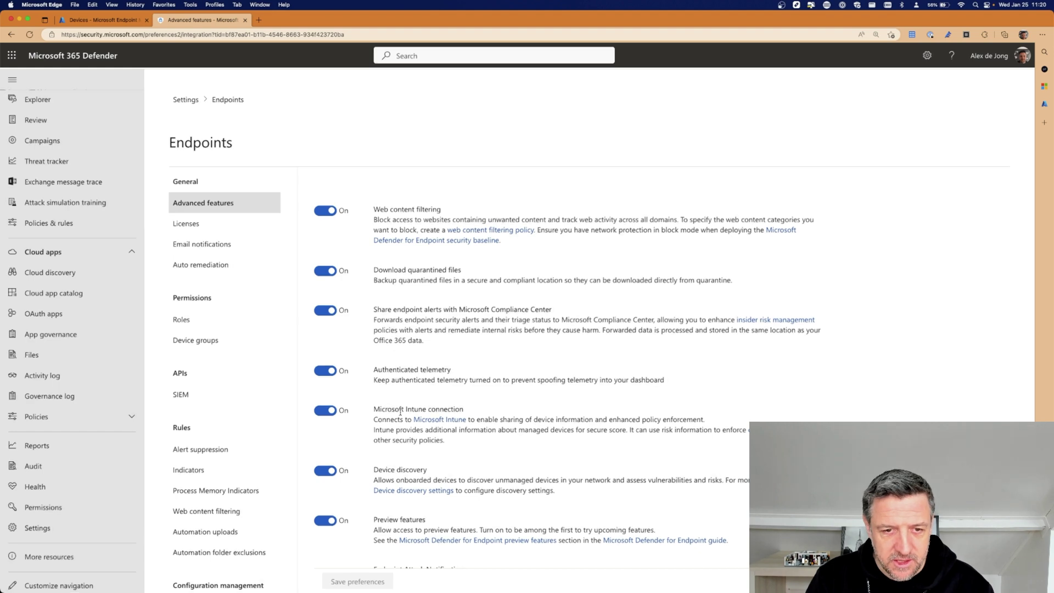
pyautogui.scroll(5, 388, 411)
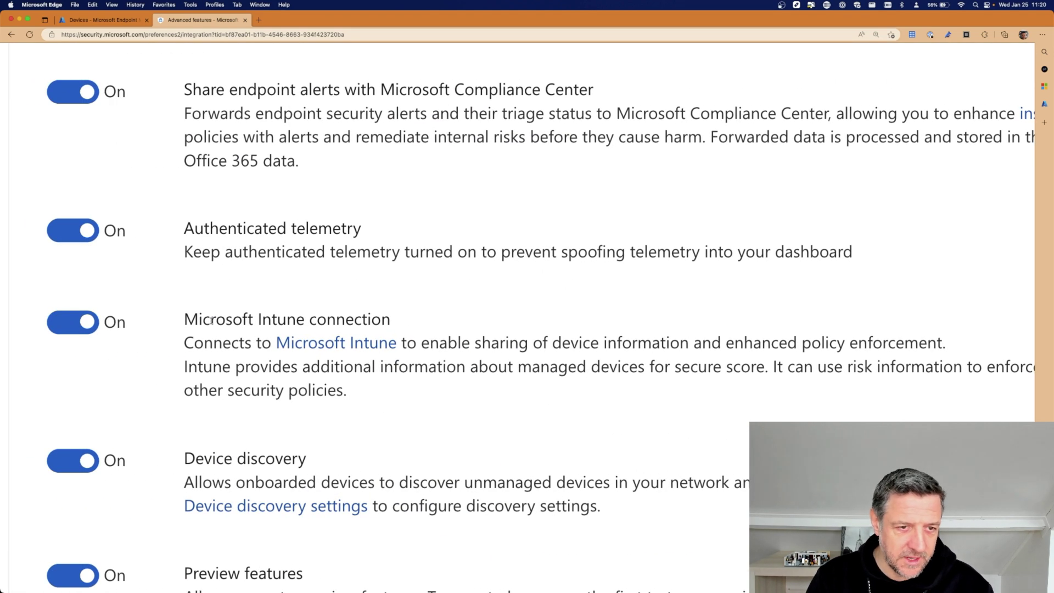
pyautogui.press('super+0')
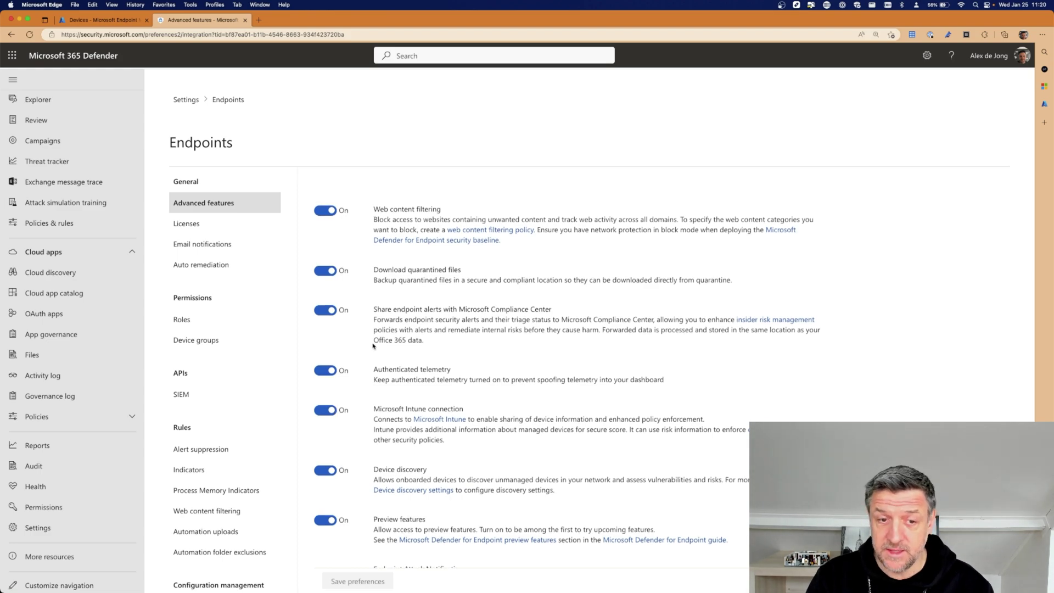
pyautogui.scroll(-10, 372, 345)
pyautogui.scroll(5, 373, 346)
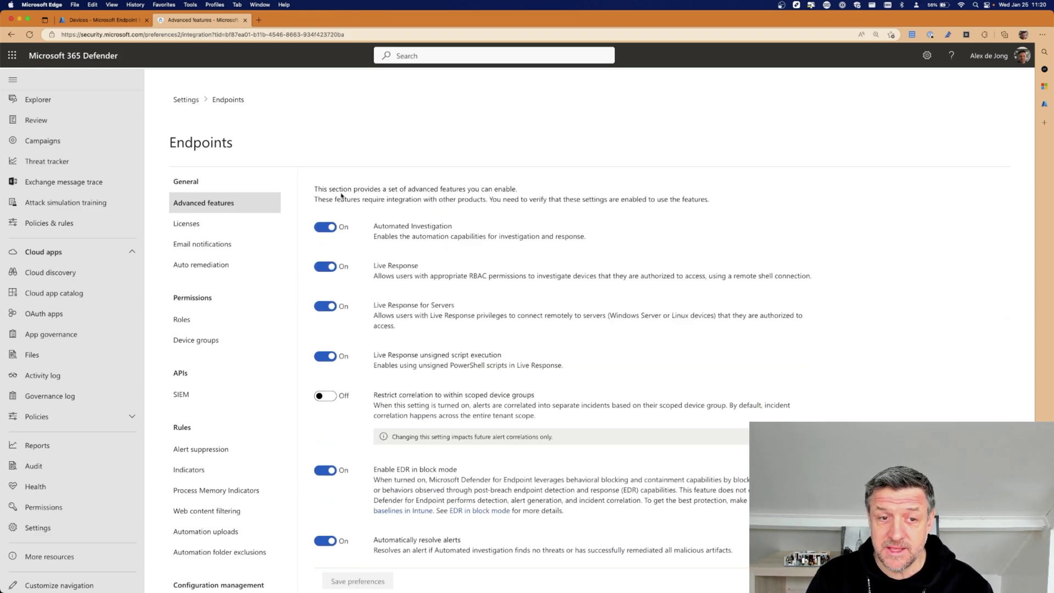
pyautogui.scroll(-5, 337, 180)
pyautogui.scroll(5, 396, 331)
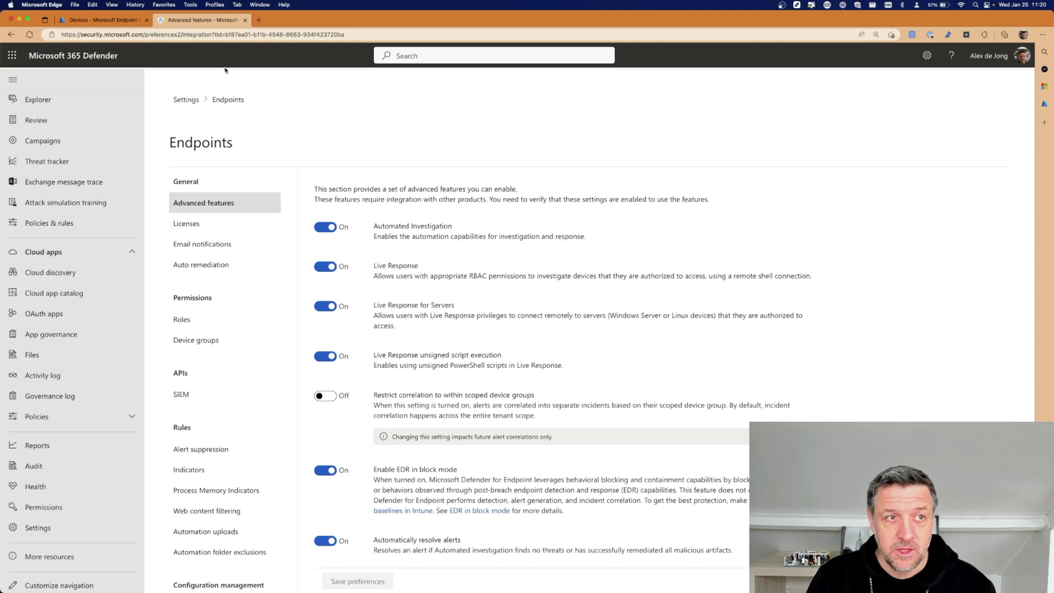
# Step: Create an Endpoint detection and response policy for the Windows 10 and later platform
pyautogui.click(116, 22)
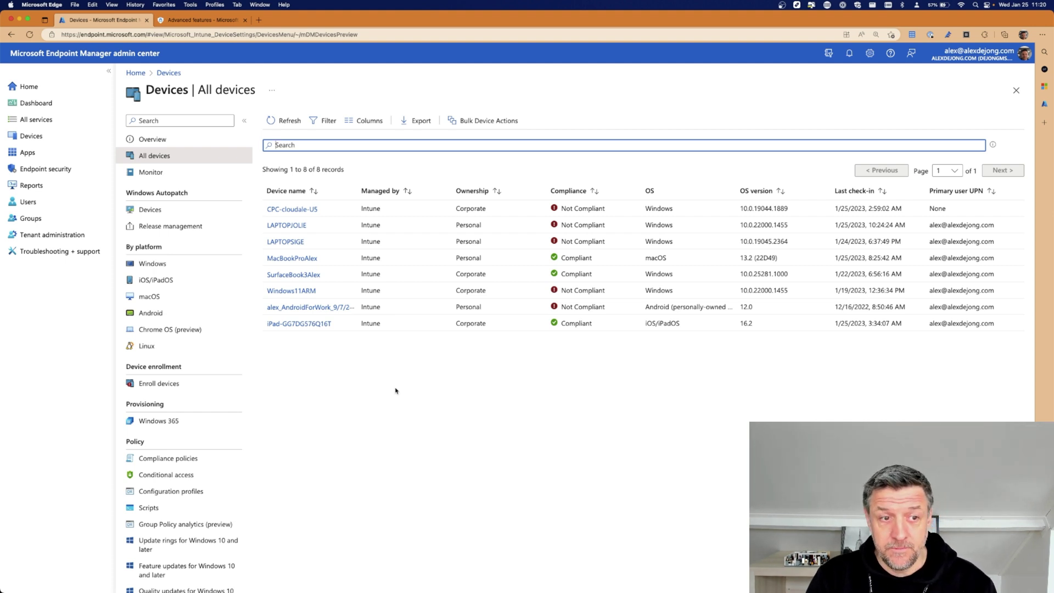
pyautogui.click(45, 173)
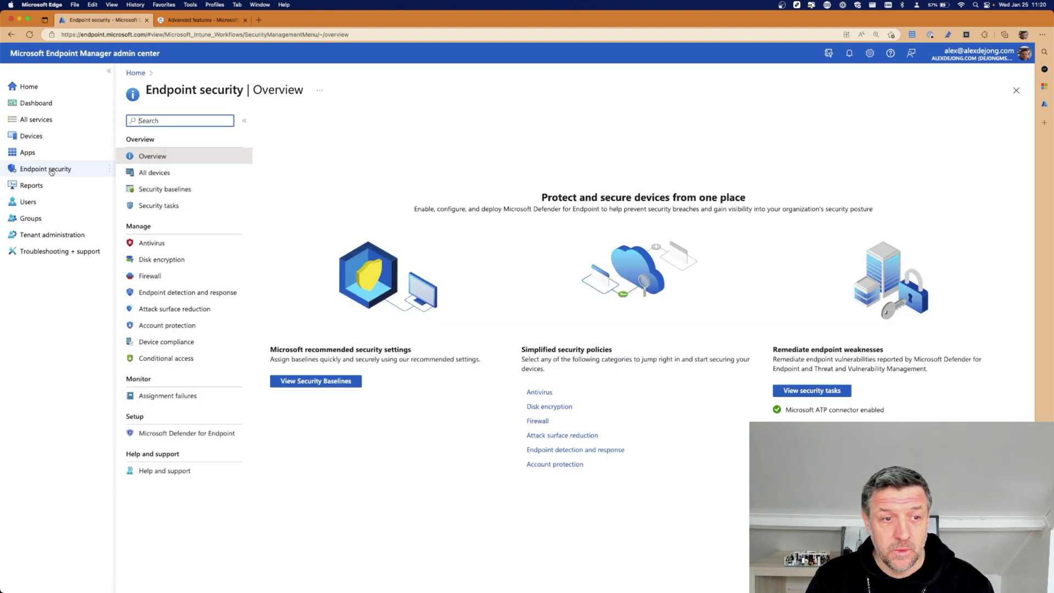
pyautogui.click(179, 295)
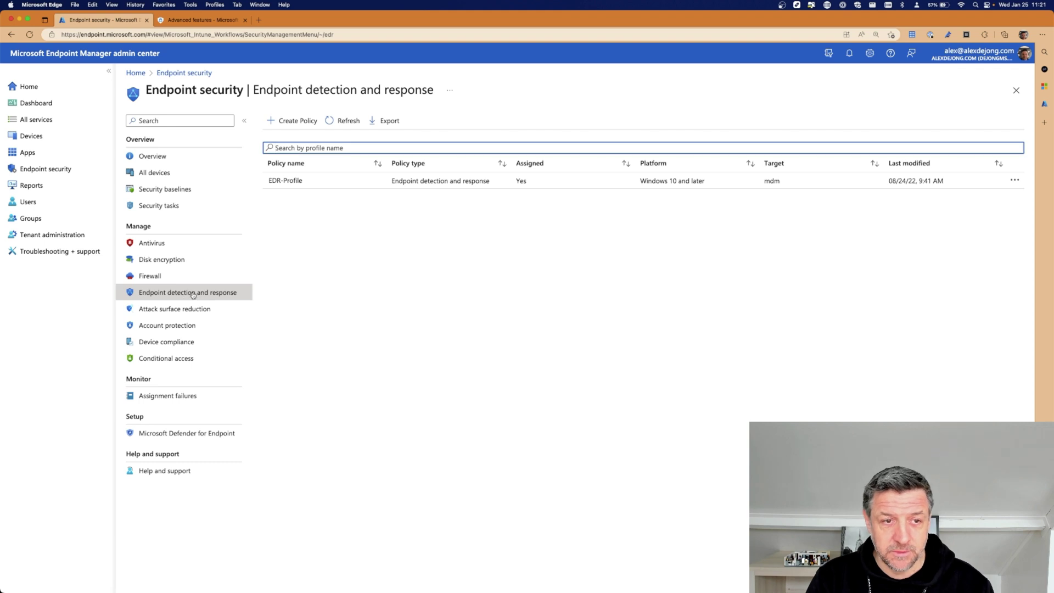
pyautogui.click(289, 123)
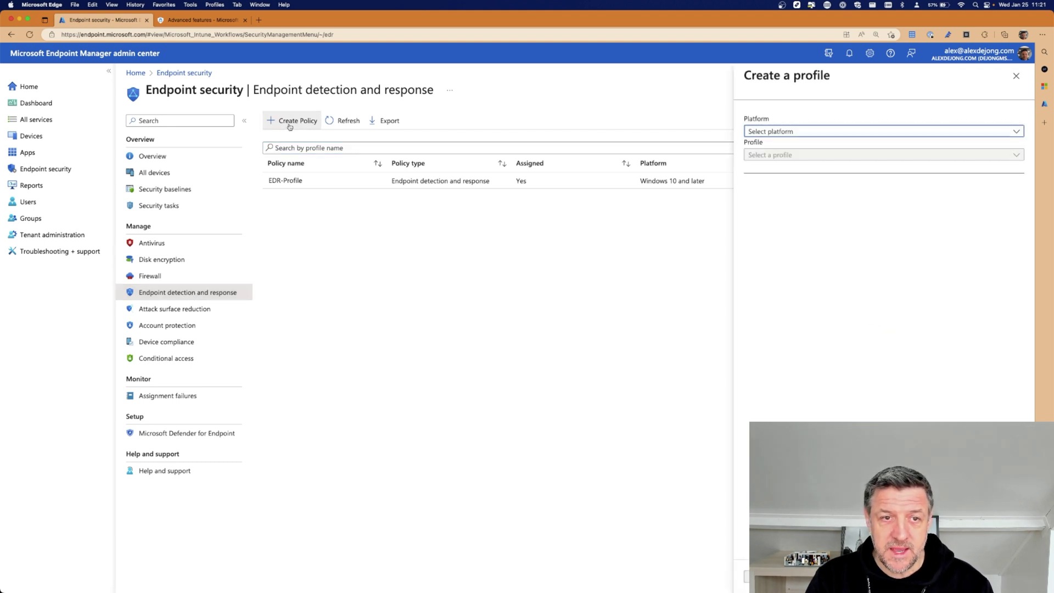
pyautogui.click(906, 133)
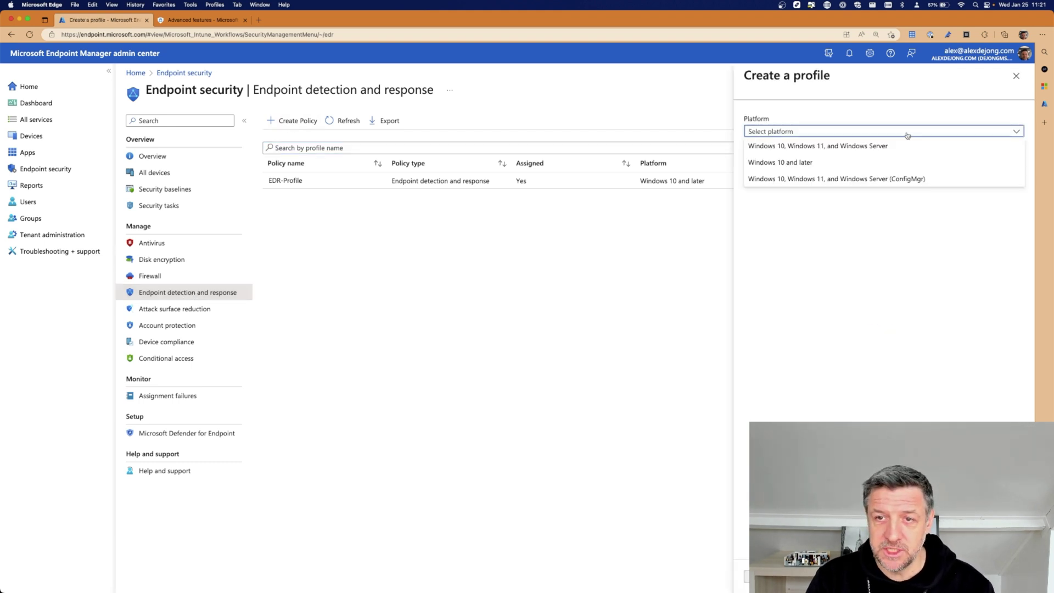
pyautogui.click(795, 164)
pyautogui.click(776, 156)
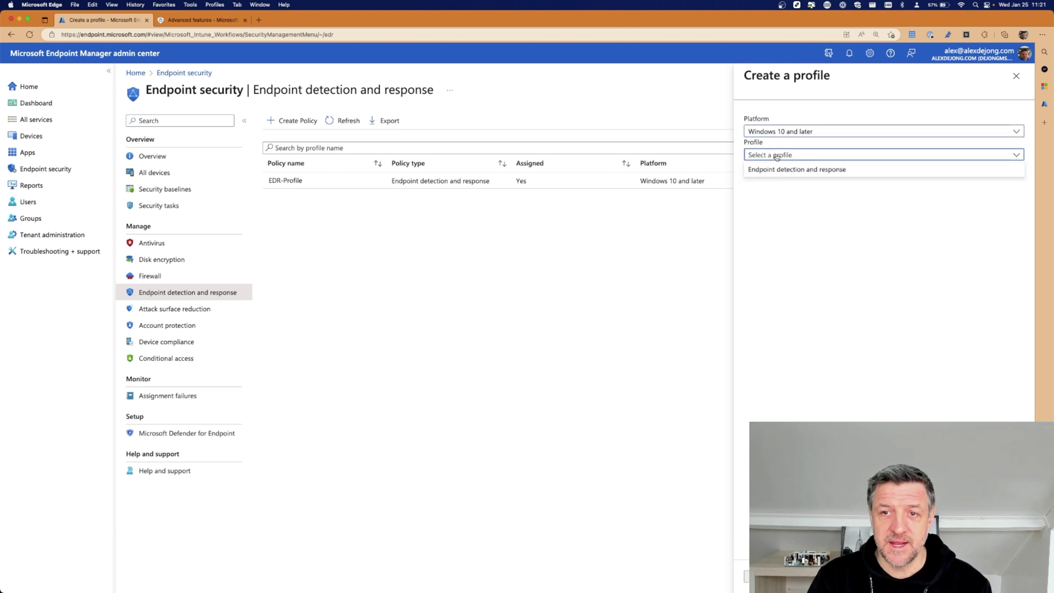
pyautogui.click(784, 171)
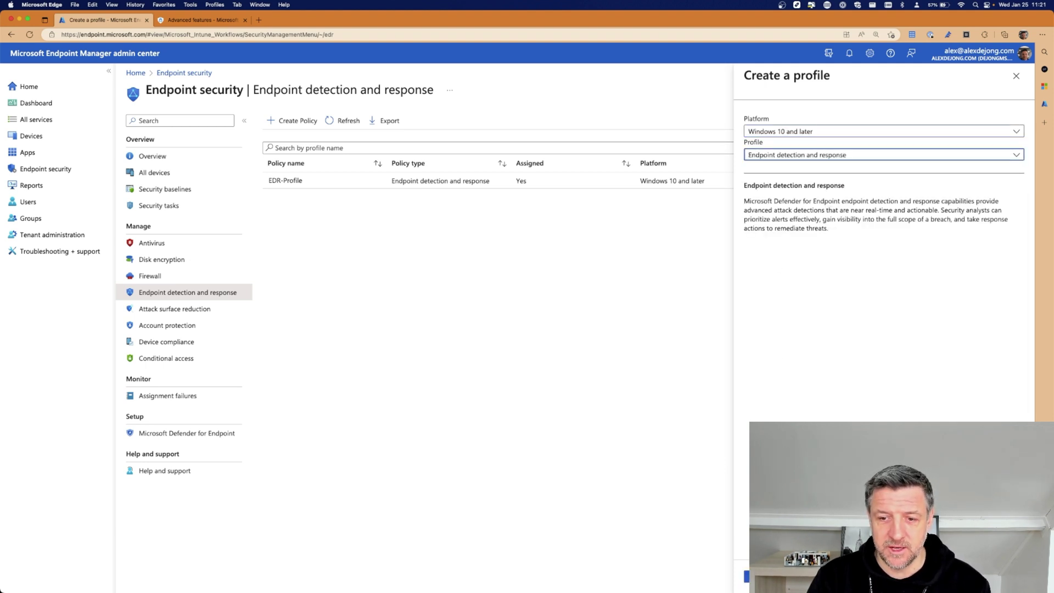
pyautogui.click(760, 576)
# Step: Name the EDR profile 'test' with description 'test', advancing past Configuration settings and Scope tags
pyautogui.click(317, 152)
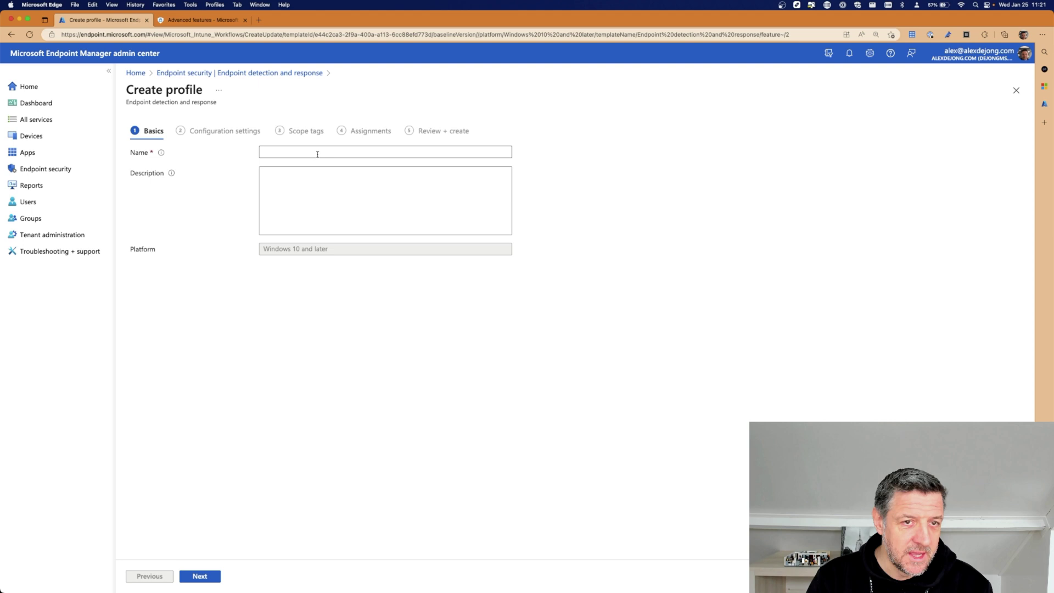
pyautogui.write('test')
pyautogui.click(305, 187)
pyautogui.write('test')
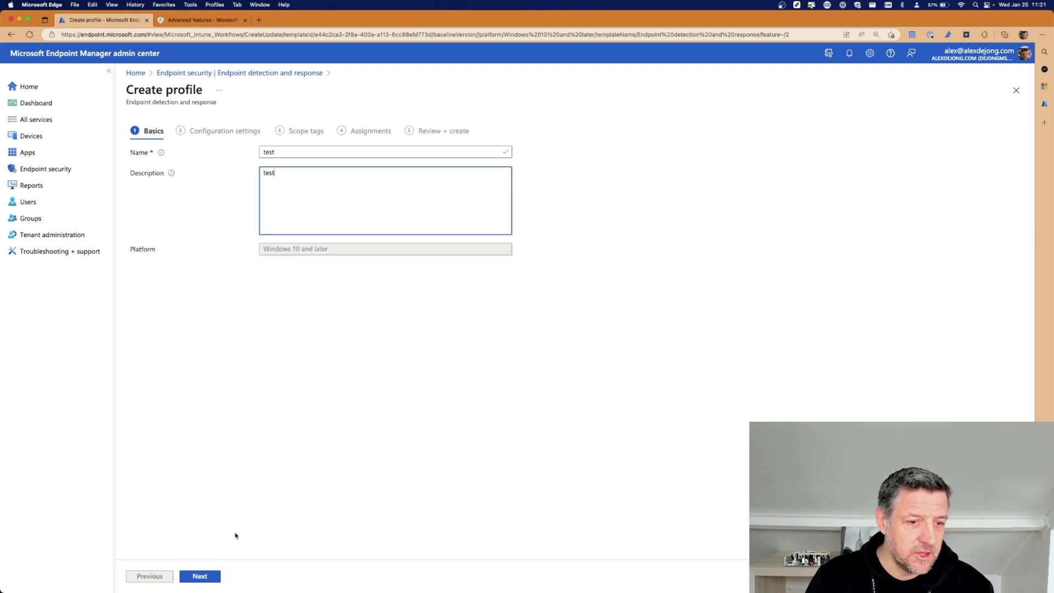
pyautogui.click(200, 575)
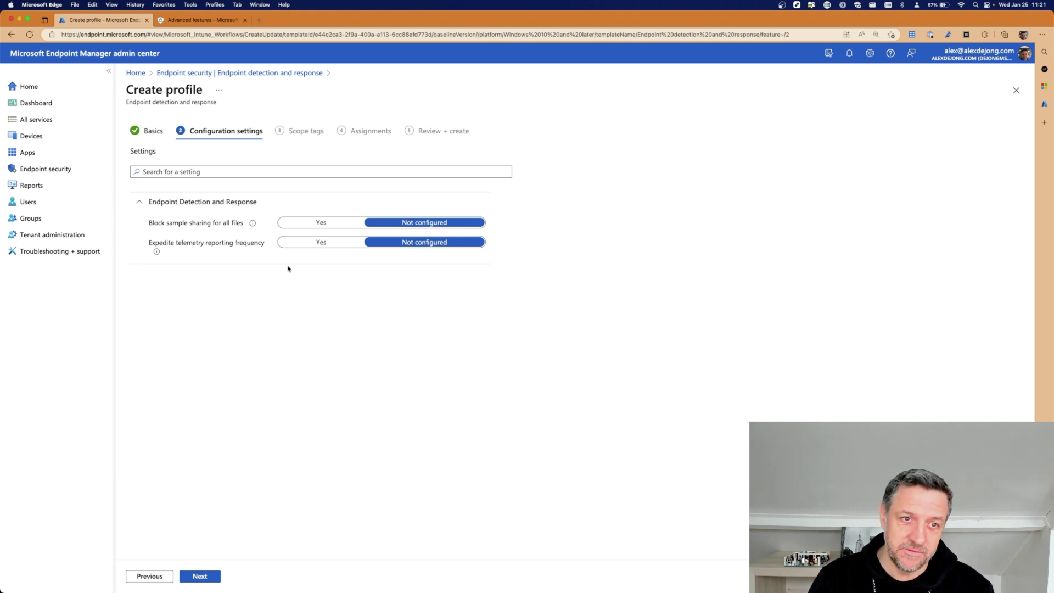
pyautogui.click(218, 574)
pyautogui.click(220, 574)
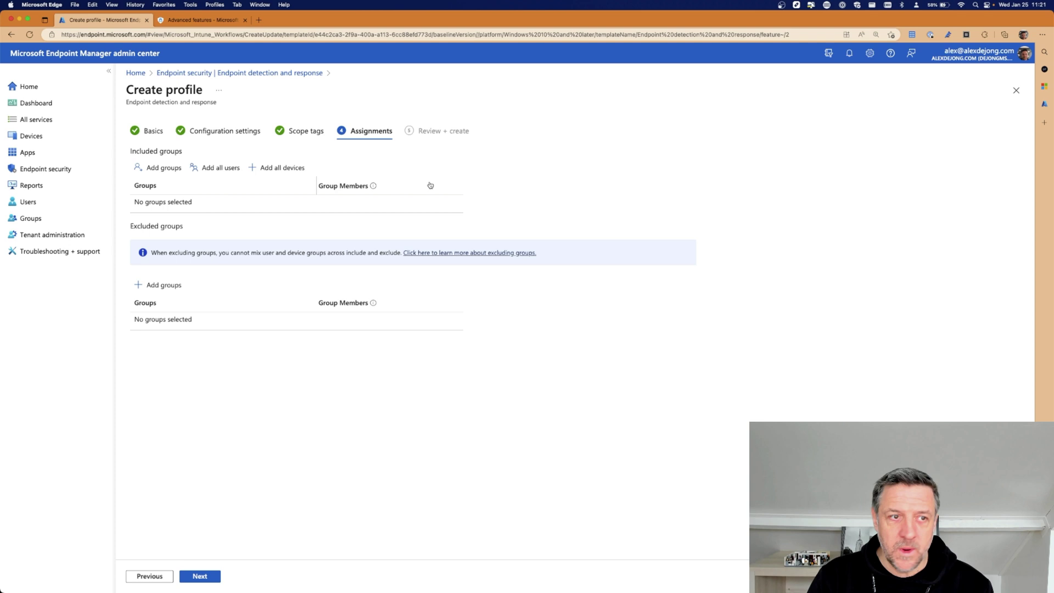
# Step: Discard the unsaved EDR profile and go to Devices > Configuration profiles
pyautogui.click(39, 171)
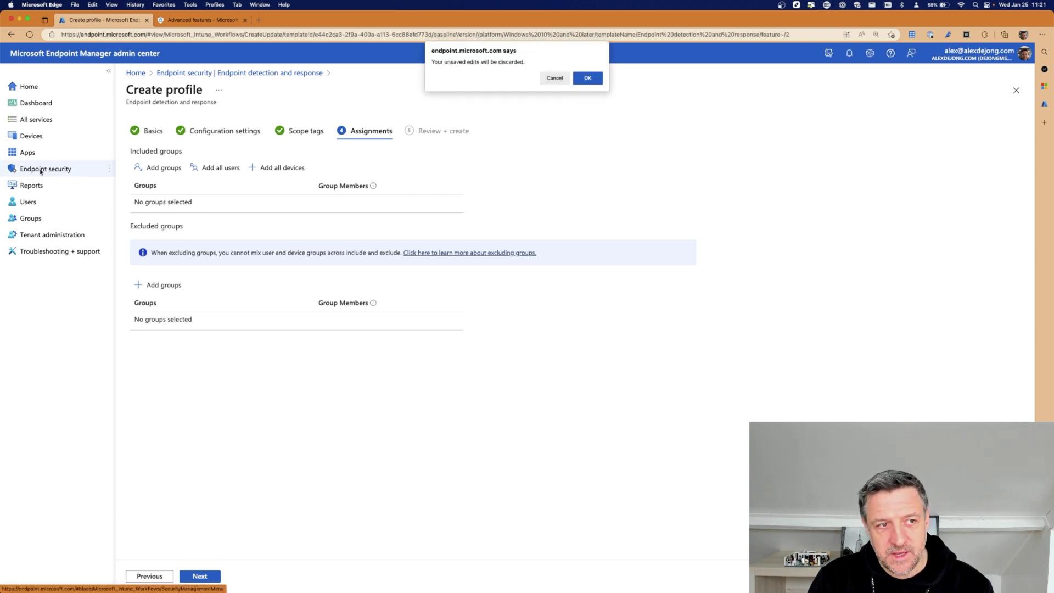
pyautogui.press('Return')
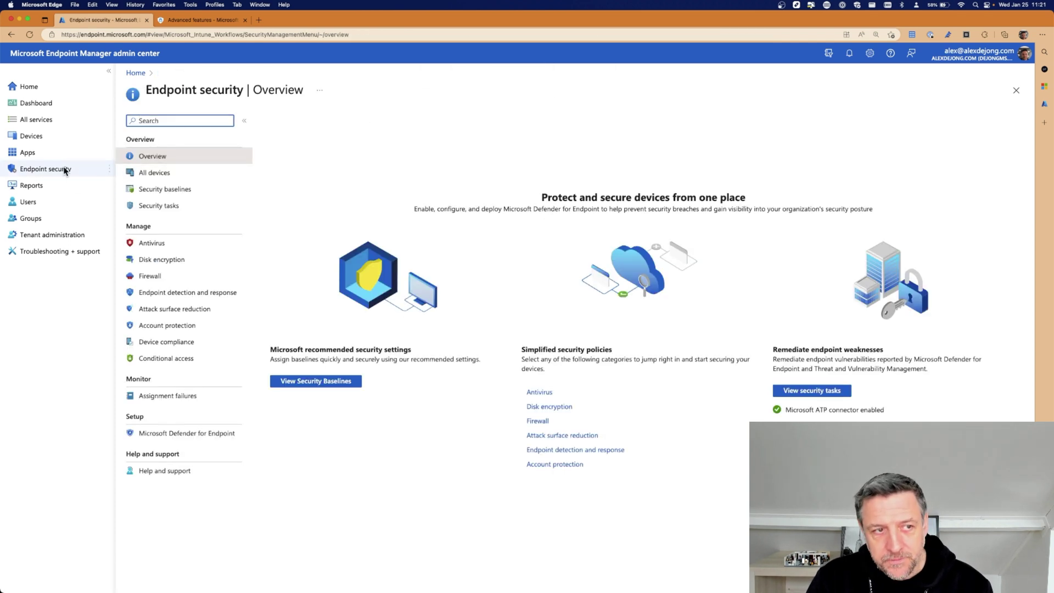
pyautogui.click(32, 137)
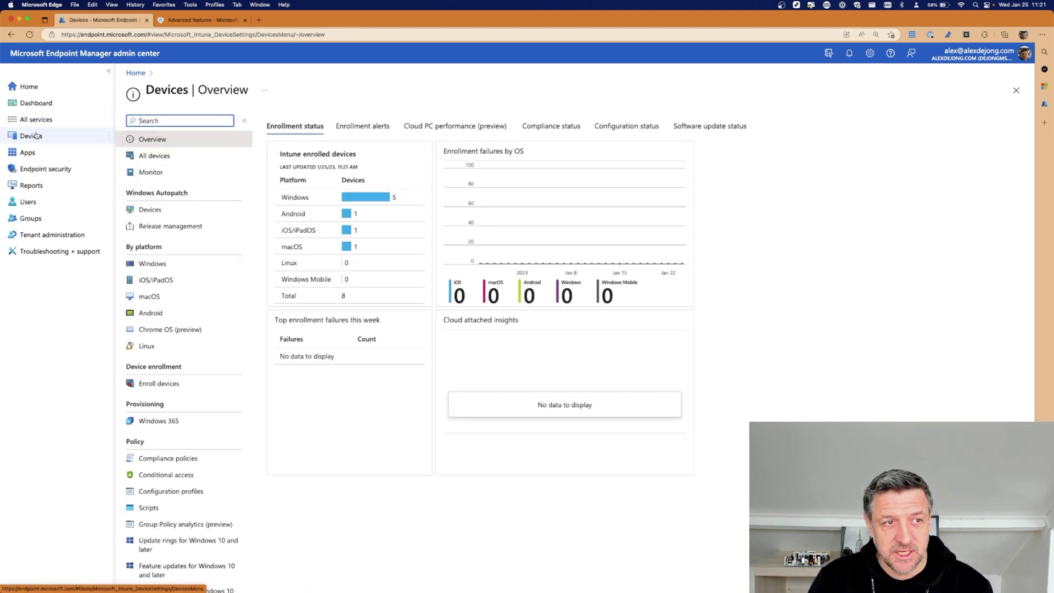
pyautogui.scroll(-2, 201, 231)
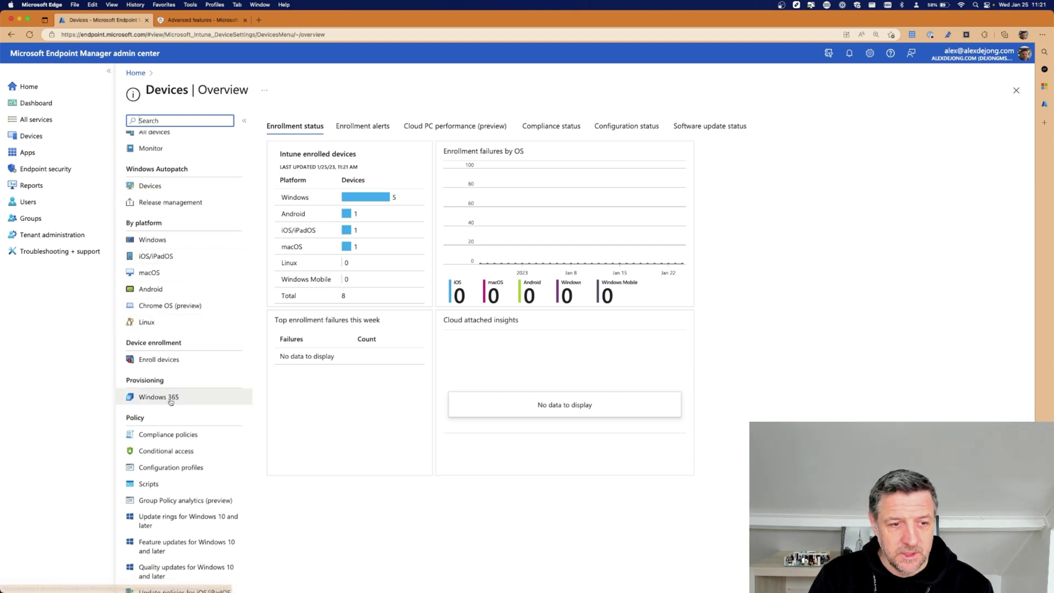
pyautogui.click(165, 469)
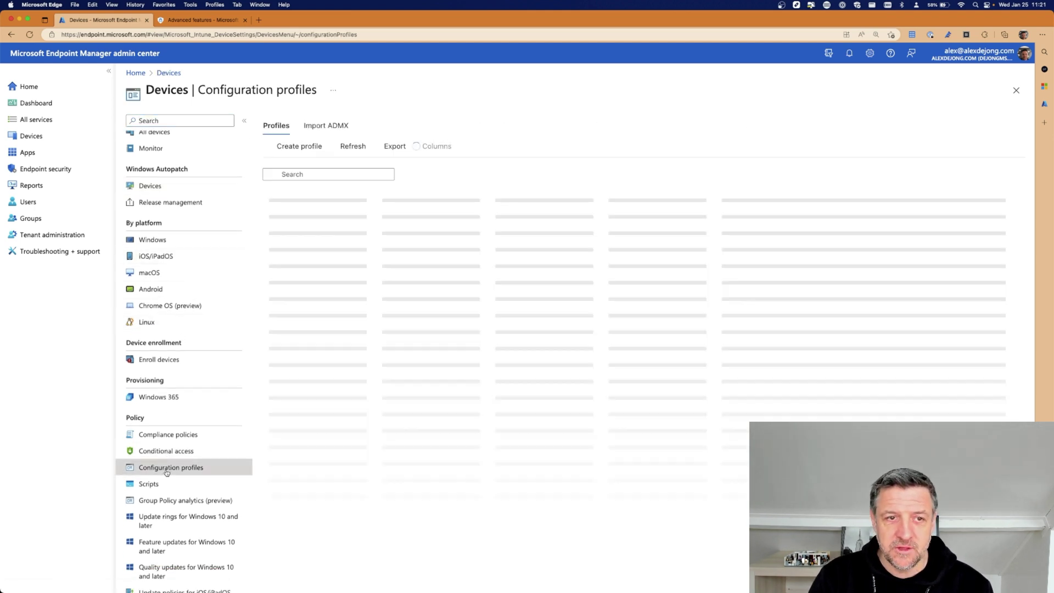
# Step: Create a Windows 10 and later Templates profile using the Microsoft Defender for Endpoint template
pyautogui.click(313, 142)
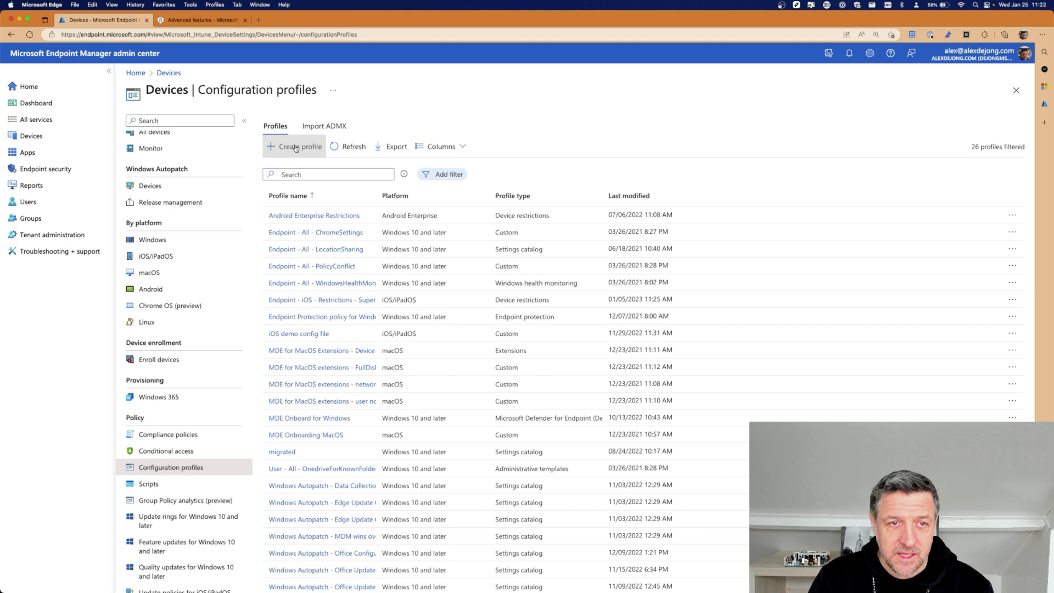
pyautogui.click(838, 123)
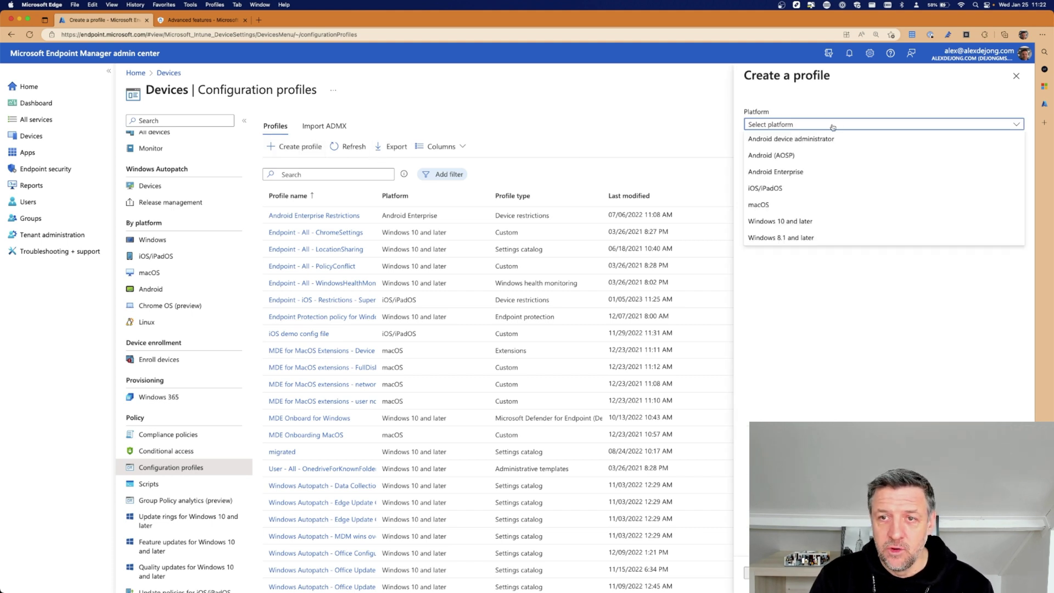
pyautogui.click(790, 221)
pyautogui.click(788, 154)
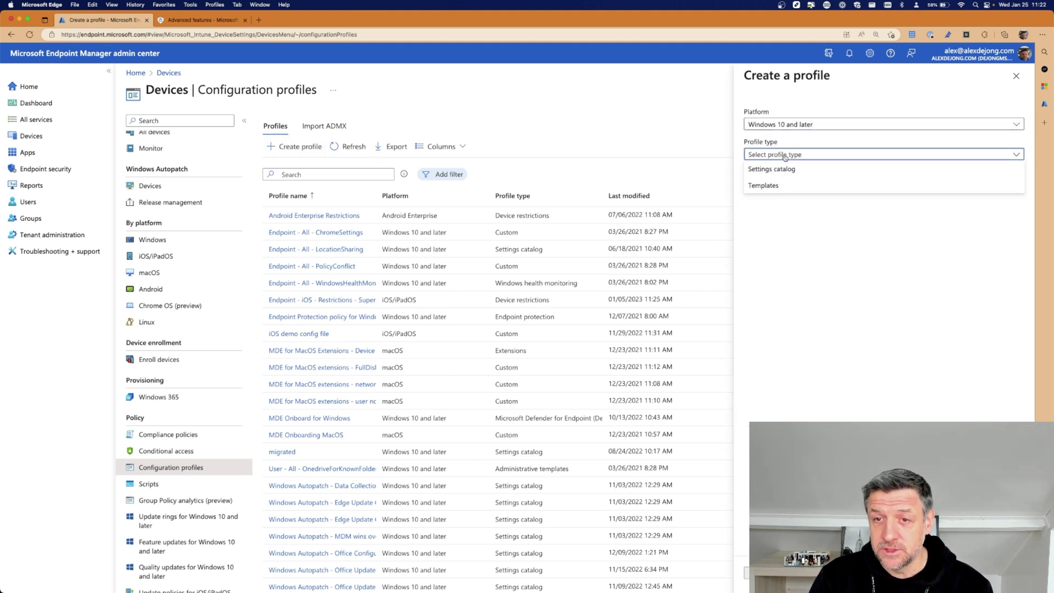
pyautogui.click(765, 186)
pyautogui.scroll(-3, 768, 329)
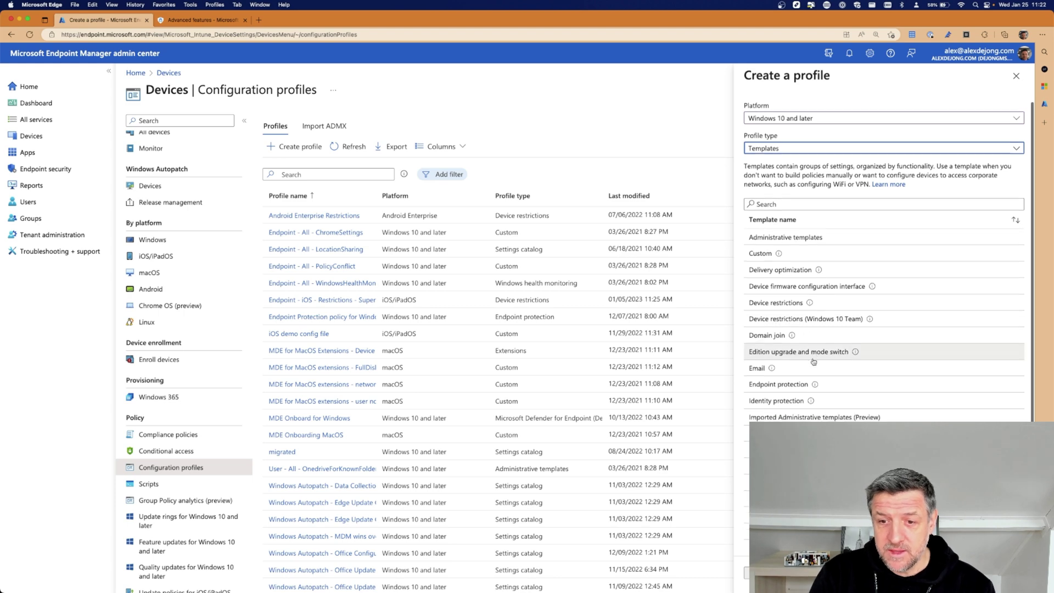
pyautogui.scroll(5, 796, 391)
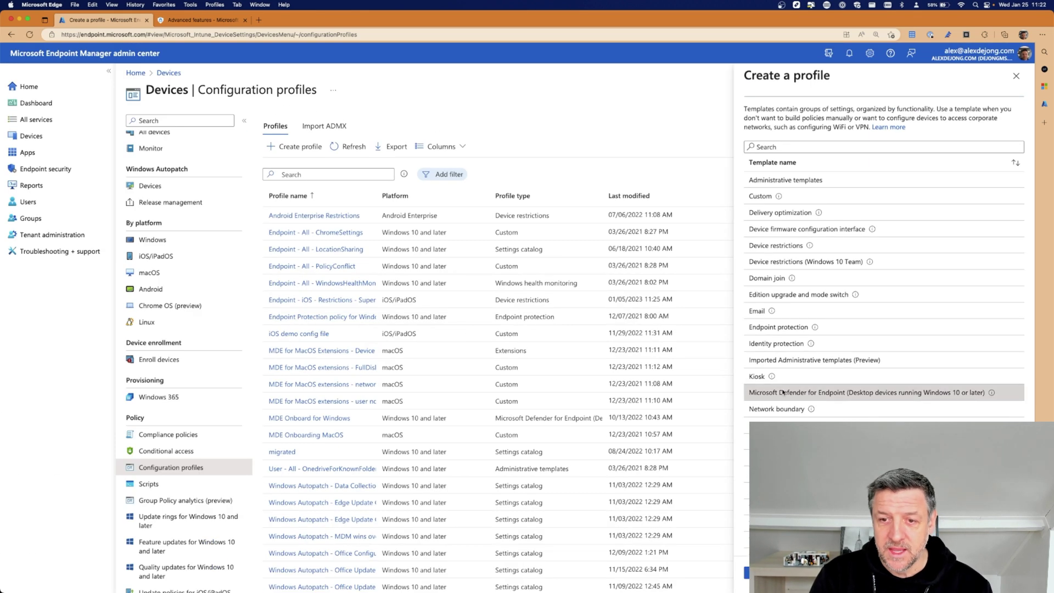
pyautogui.click(760, 572)
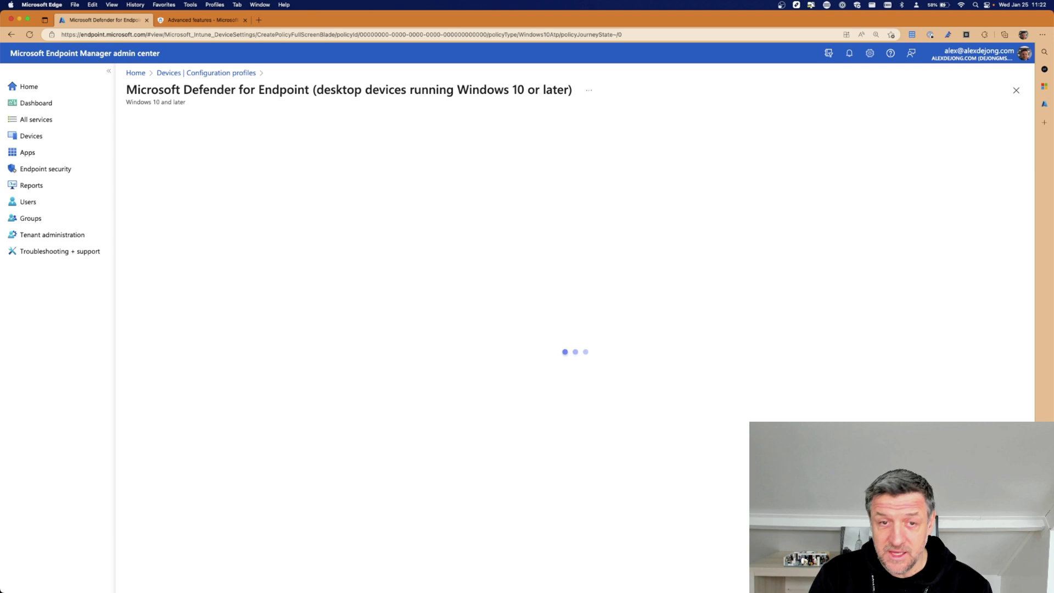
# Step: Name the Defender profile '__test' with description 'test'
pyautogui.click(287, 153)
pyautogui.write('ad')
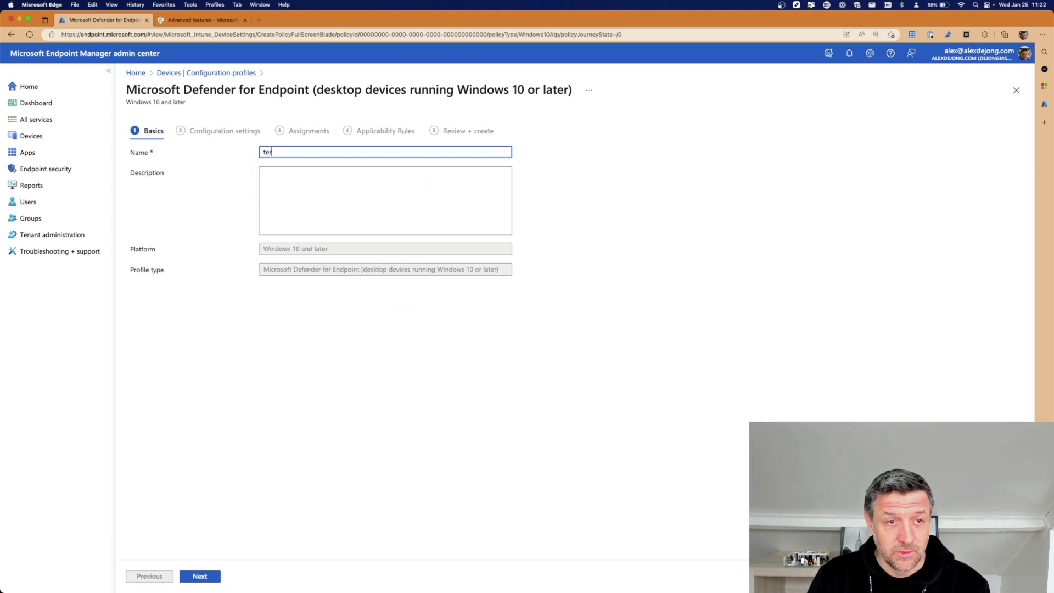
pyautogui.press('BackSpace')
pyautogui.press('BackSpace')
pyautogui.write('__test')
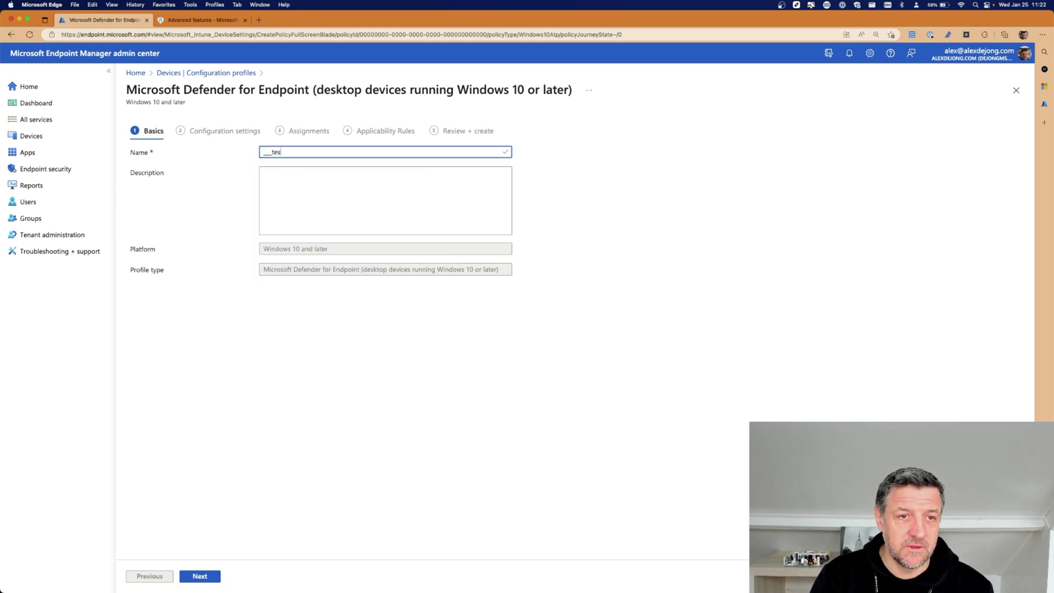
pyautogui.click(289, 181)
pyautogui.write('test')
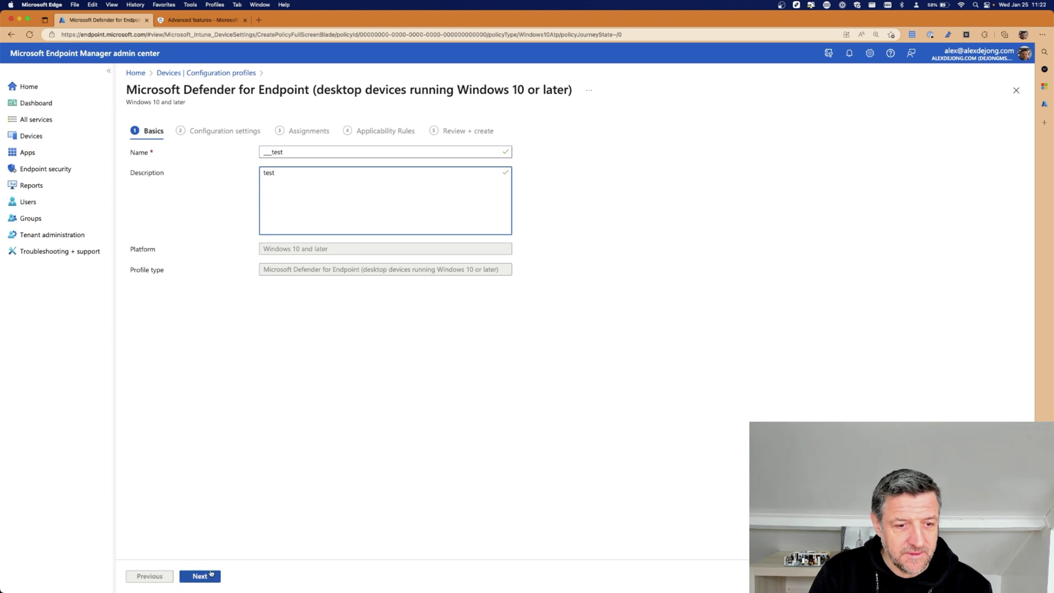
pyautogui.click(209, 575)
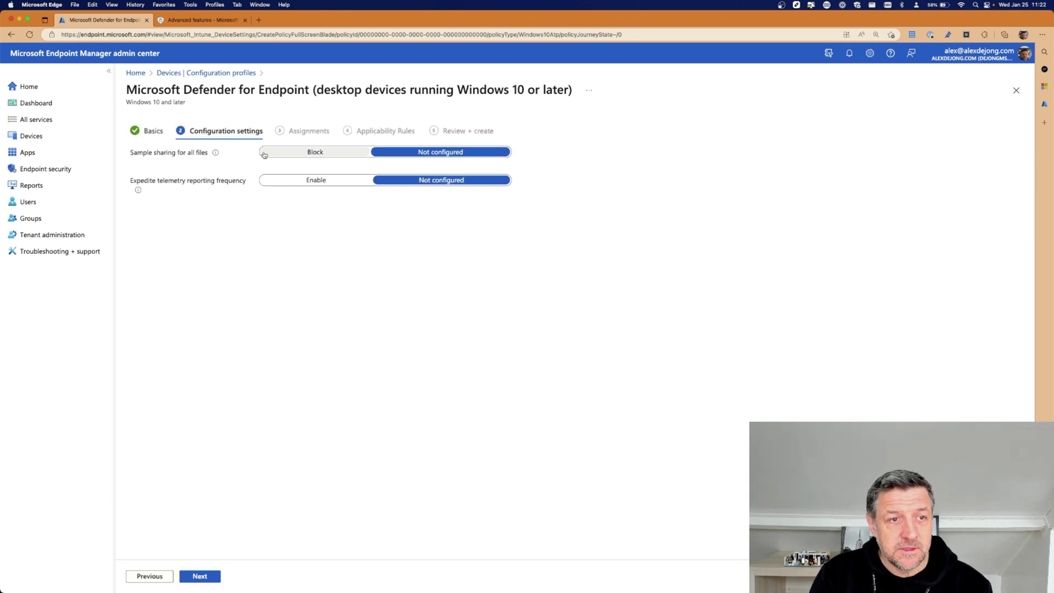
# Step: Enable Expedite telemetry reporting frequency and create the profile with default assignments and applicability rules
pyautogui.click(332, 182)
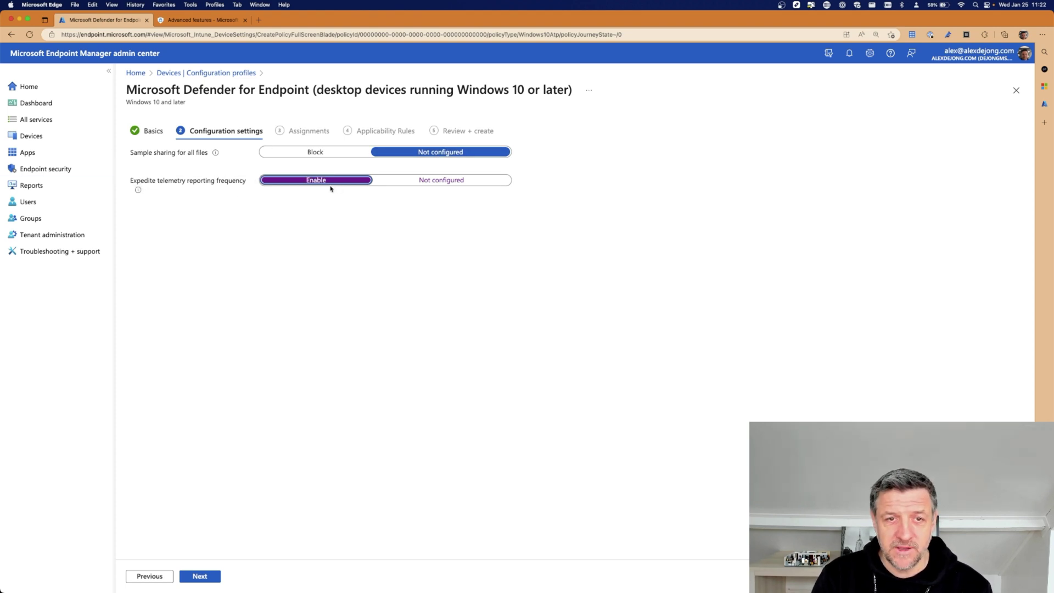
pyautogui.click(200, 576)
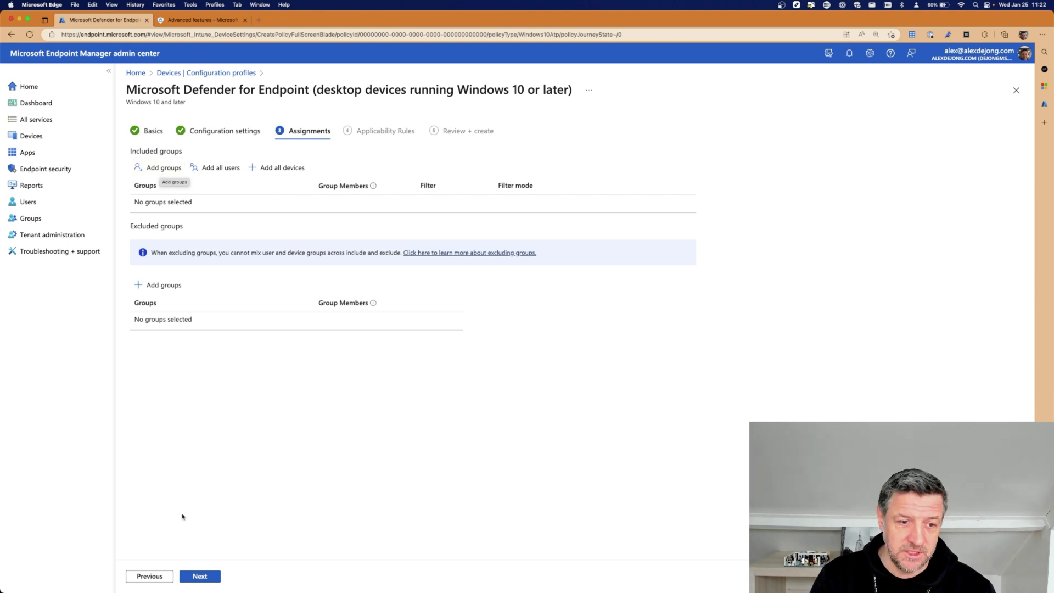
pyautogui.click(202, 574)
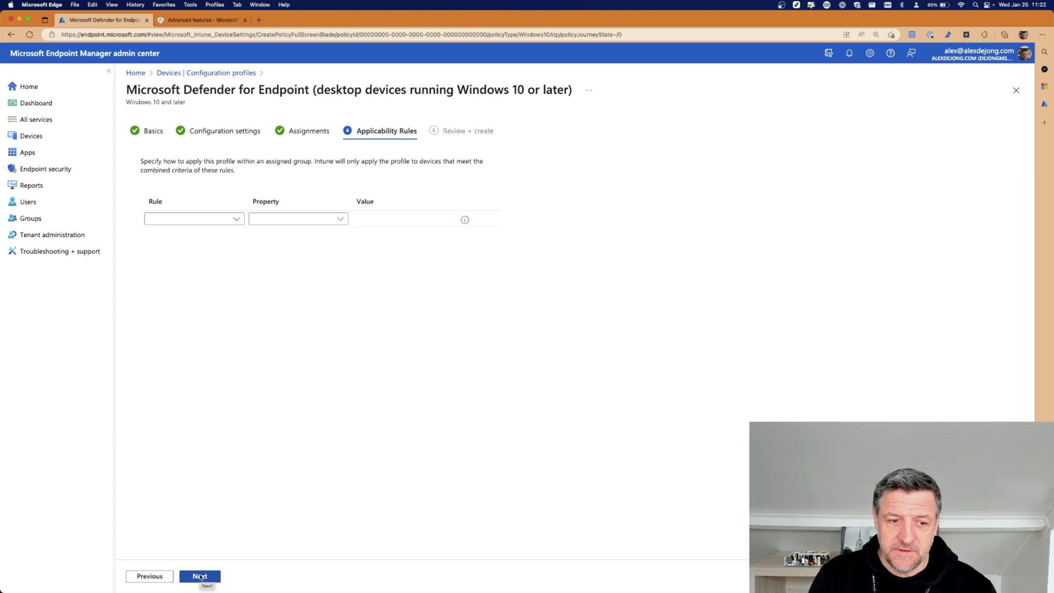
pyautogui.click(200, 577)
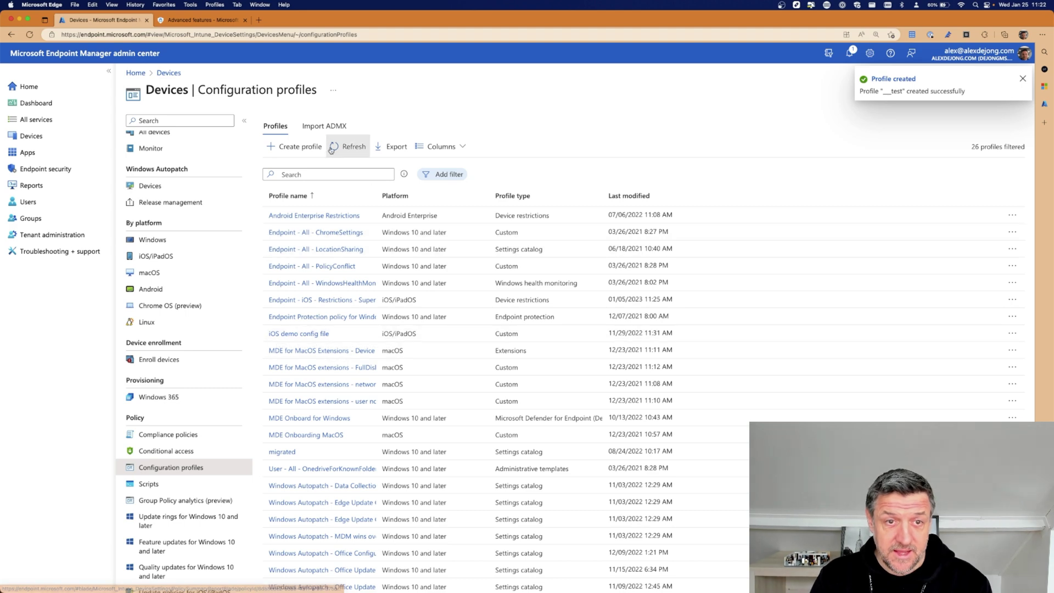
# Step: Refresh the list and check that __test's Defender settings show Onboard with telemetry Enabled
pyautogui.click(351, 147)
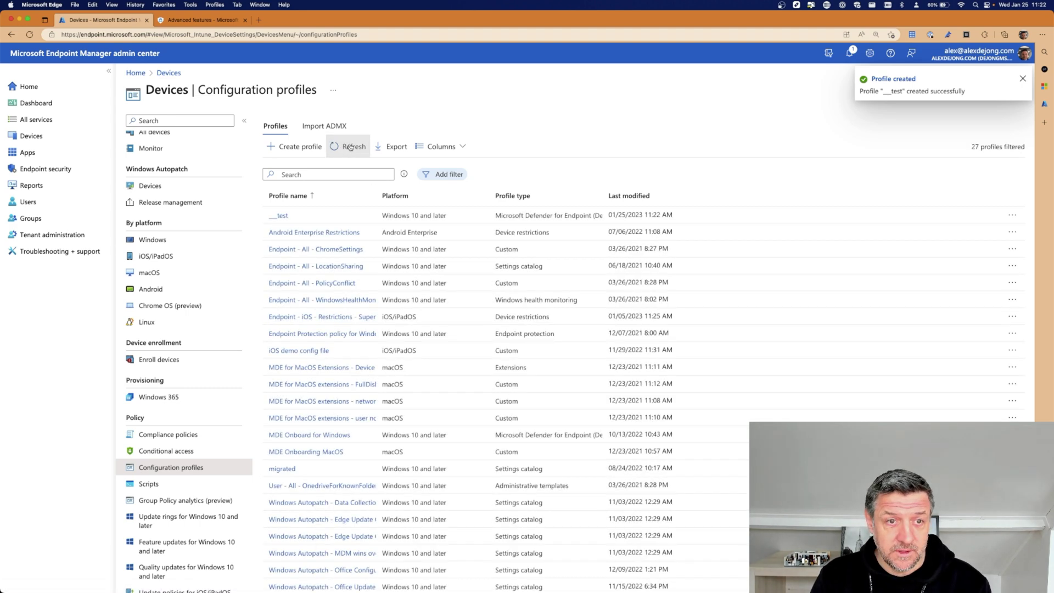
pyautogui.click(281, 217)
pyautogui.scroll(-3, 278, 241)
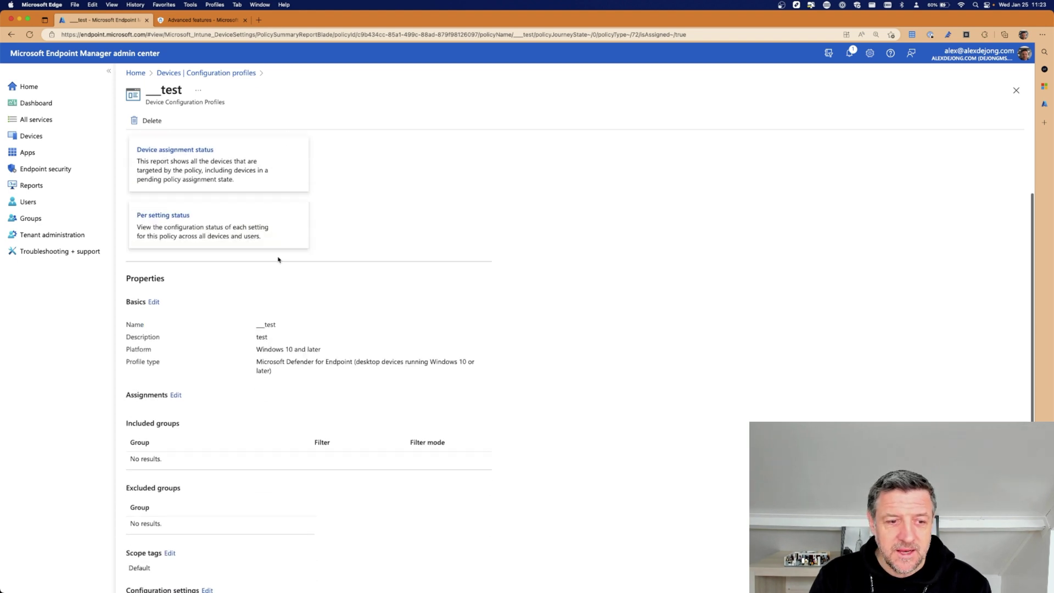
pyautogui.scroll(-2, 278, 259)
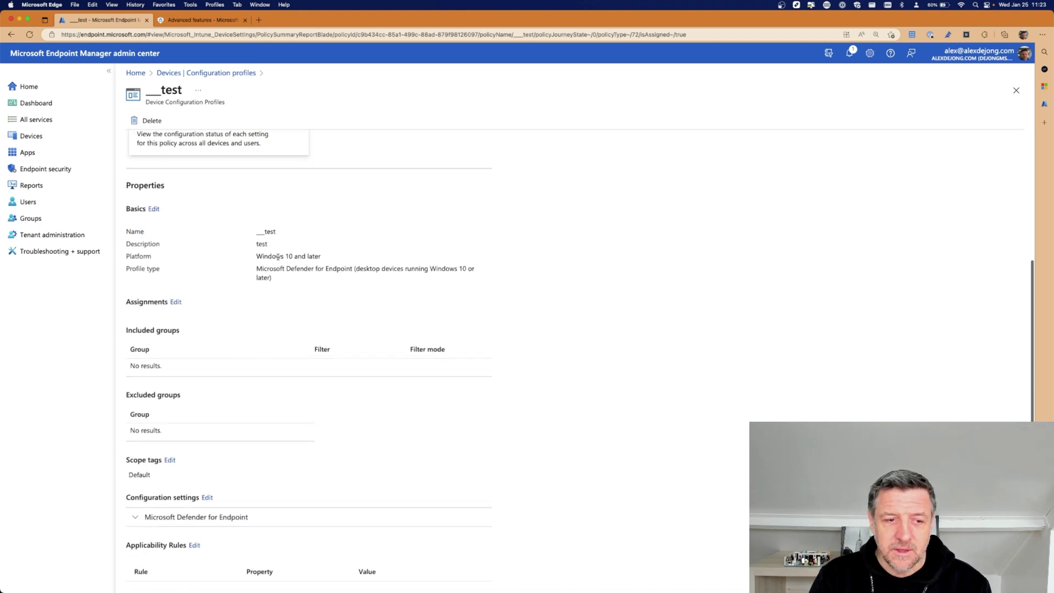
pyautogui.click(136, 519)
pyautogui.scroll(-2, 164, 511)
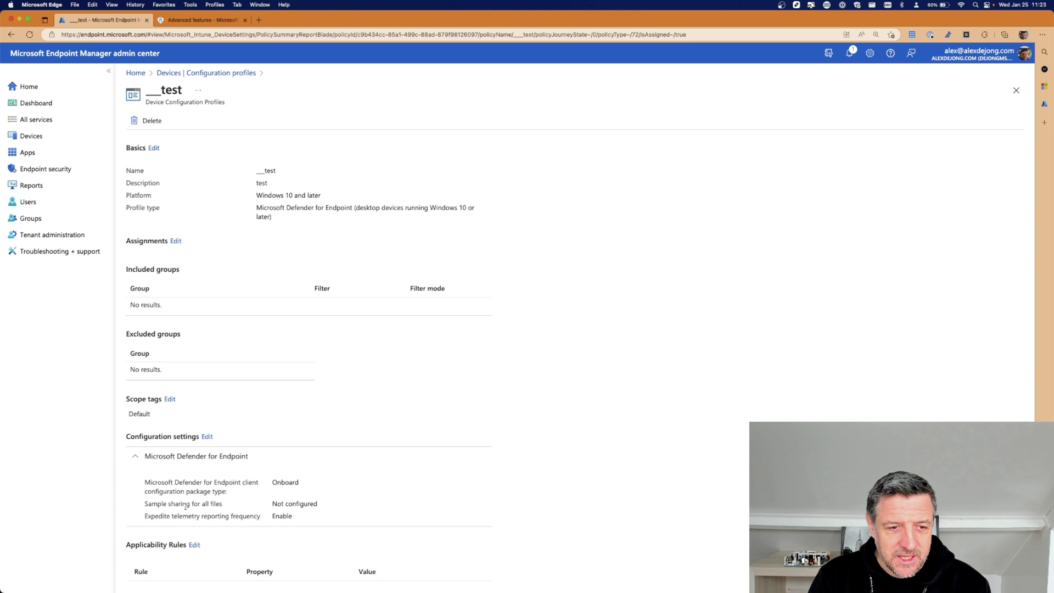
pyautogui.scroll(5, 198, 482)
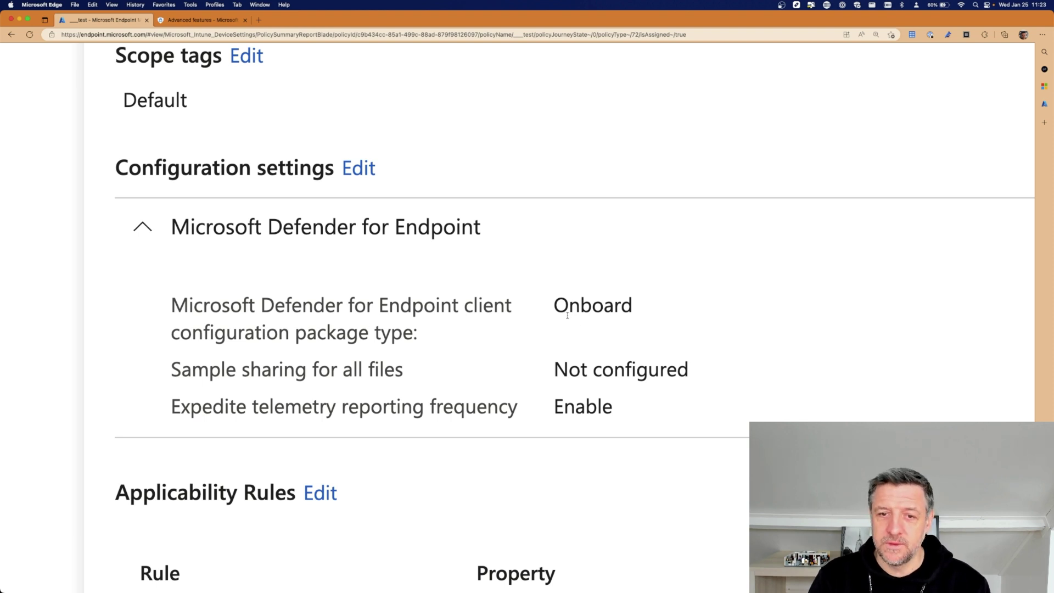
pyautogui.scroll(-5, 567, 315)
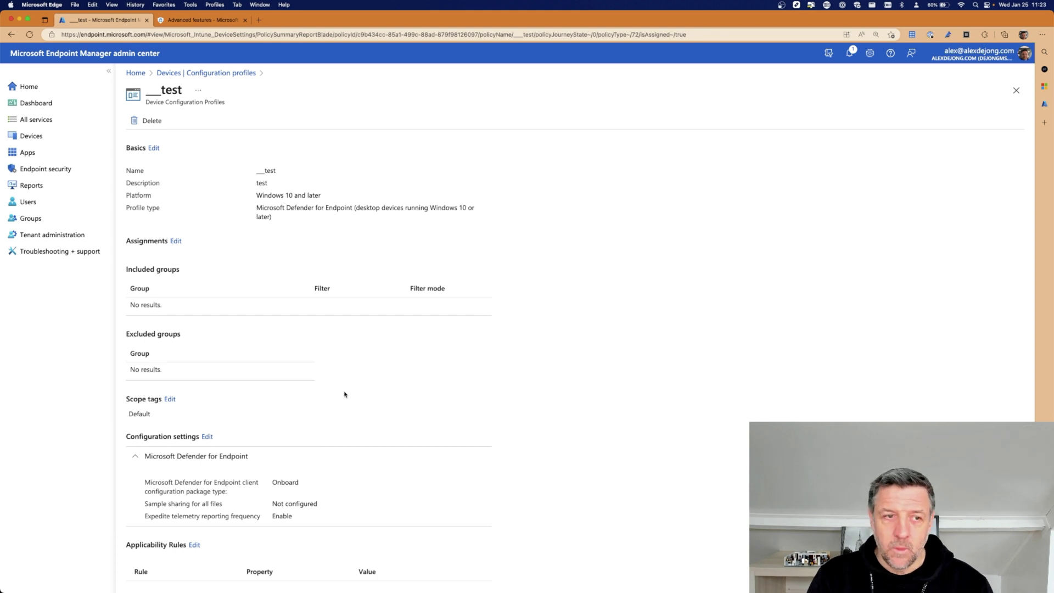
pyautogui.click(1016, 91)
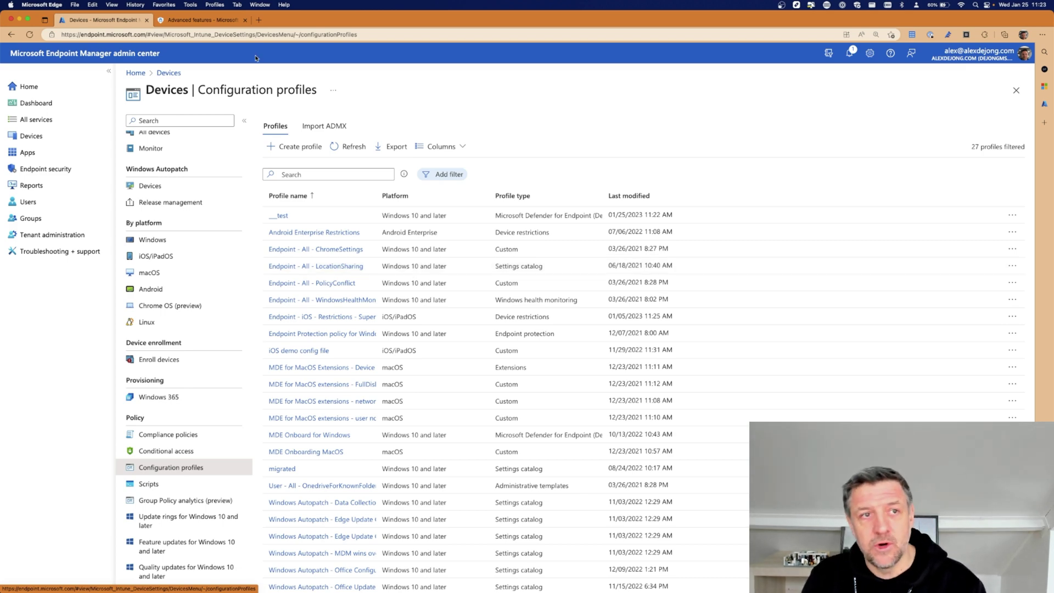
# Step: Return to the Microsoft 365 Defender tab showing the Endpoints Advanced features page
pyautogui.hotkey('ctrl', 'Tab')
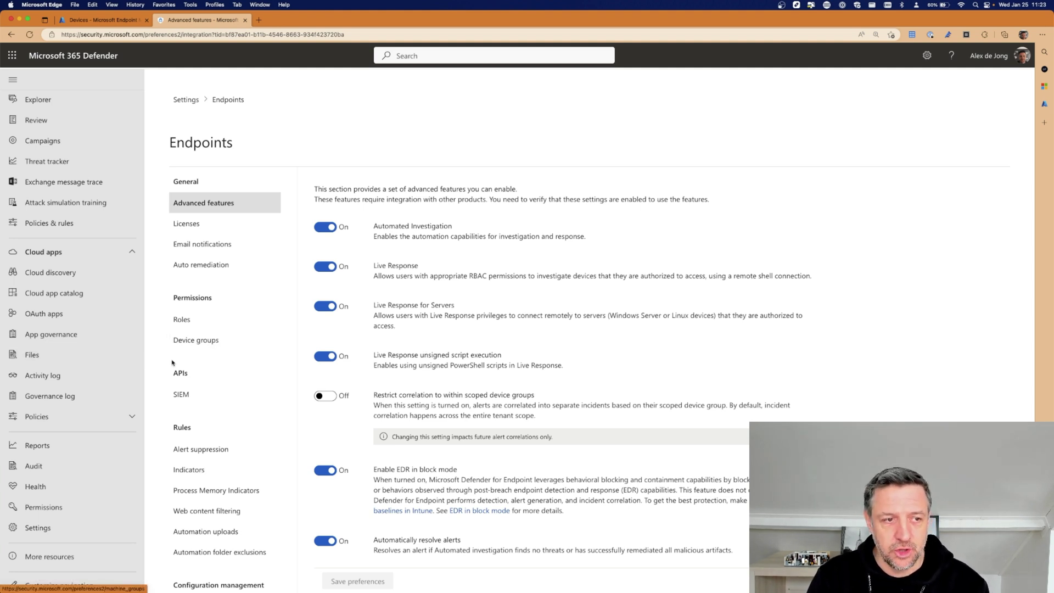
pyautogui.scroll(5, 95, 383)
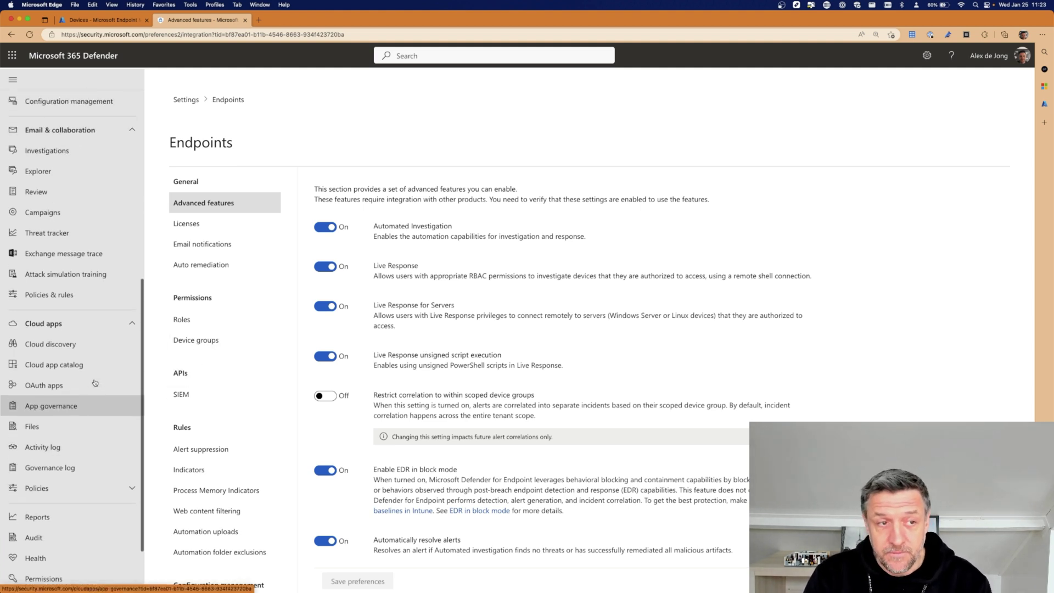
pyautogui.scroll(9, 95, 382)
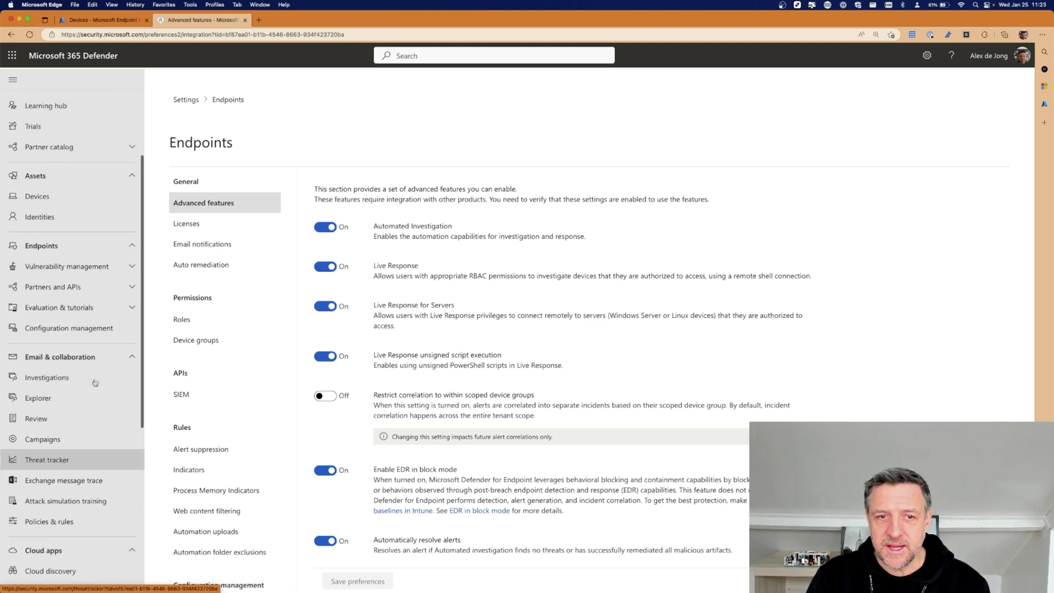
pyautogui.click(41, 273)
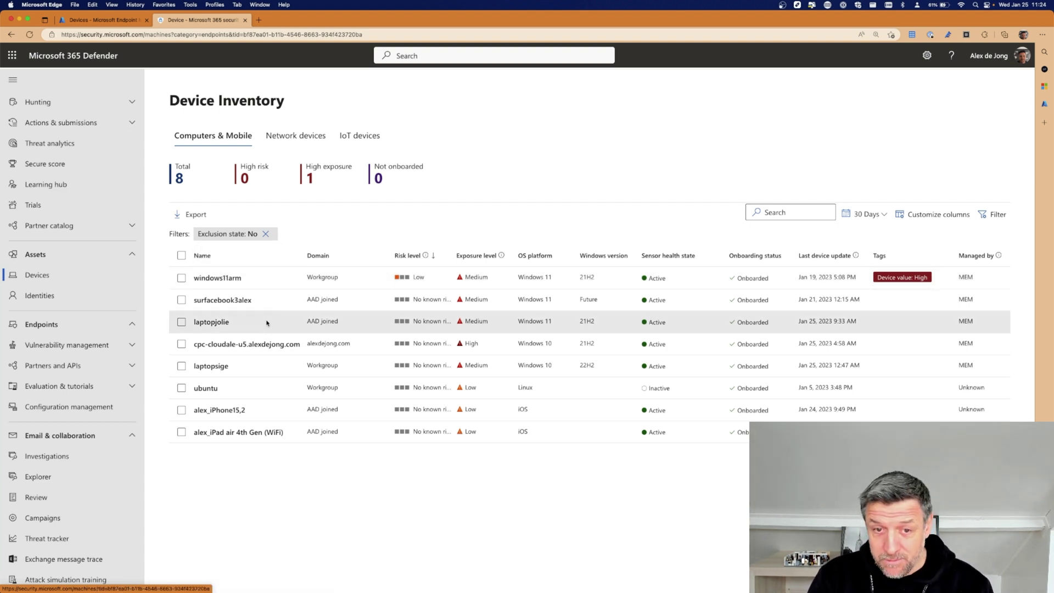
# Step: Open windows11arm's Software inventory and show its Browser extensions list
pyautogui.click(213, 282)
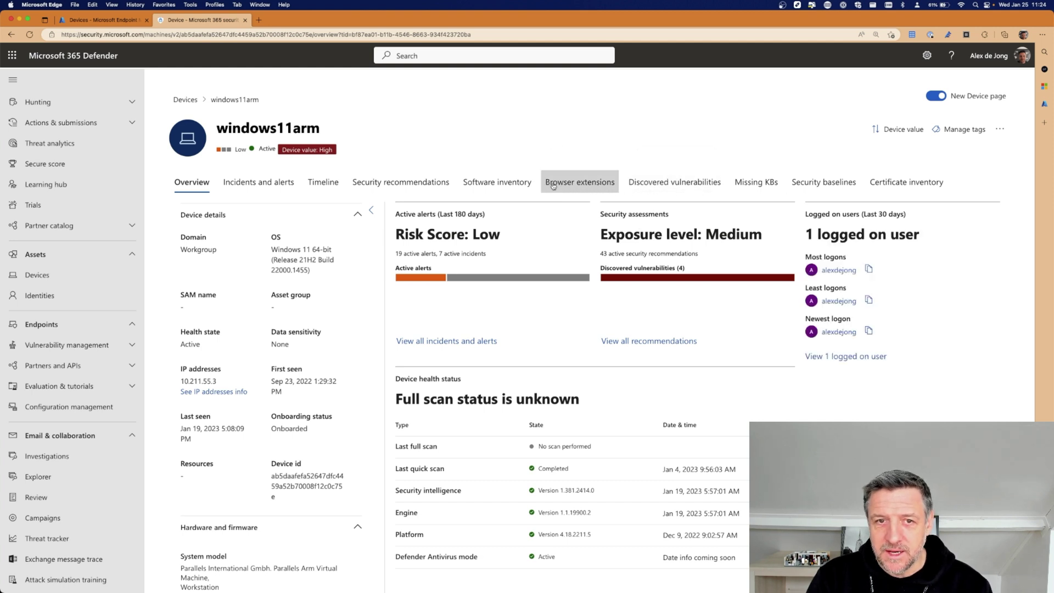
pyautogui.click(515, 186)
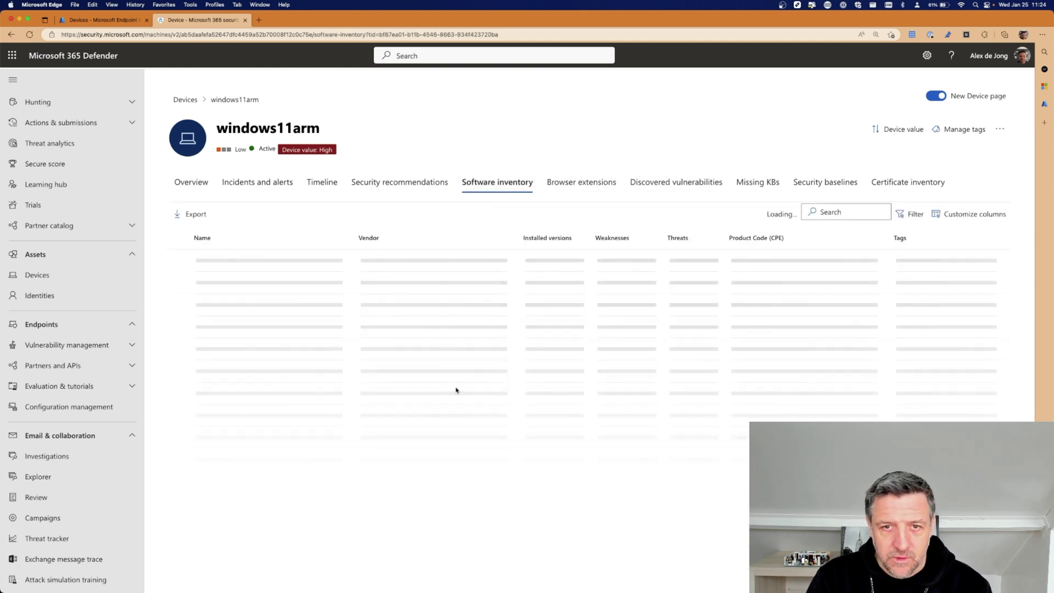
pyautogui.click(568, 185)
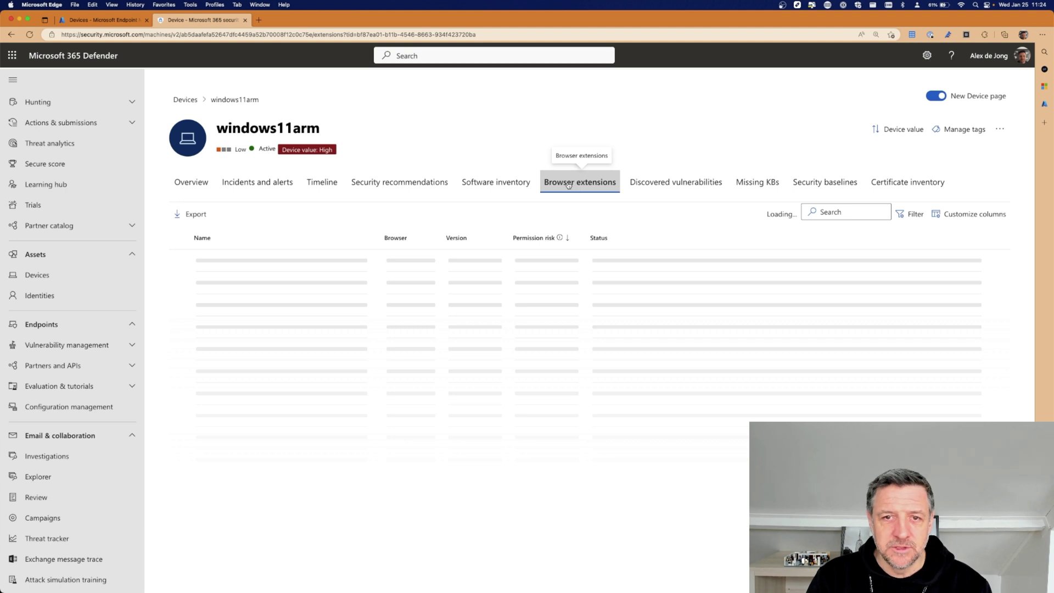